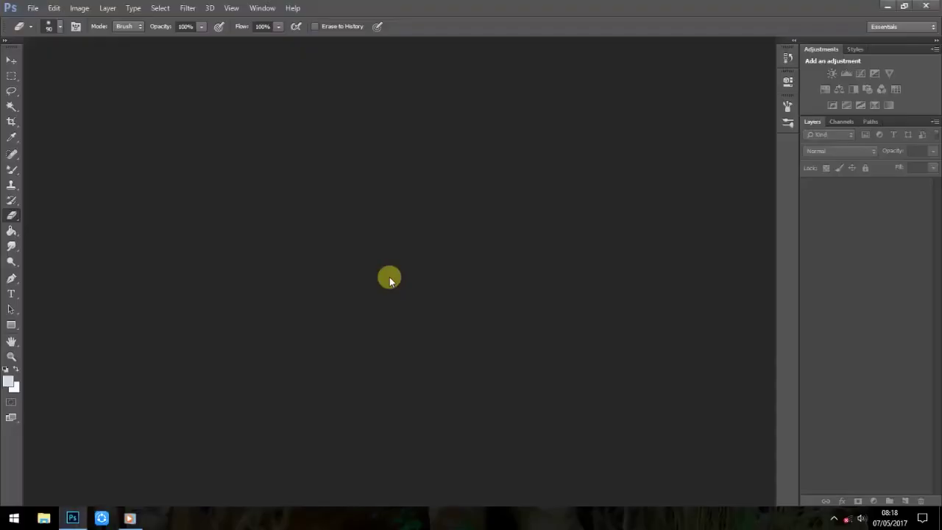
# Open IMG_4068.JPG from the New folder on Libraries (D:).
pyautogui.doubleClick(390, 278)
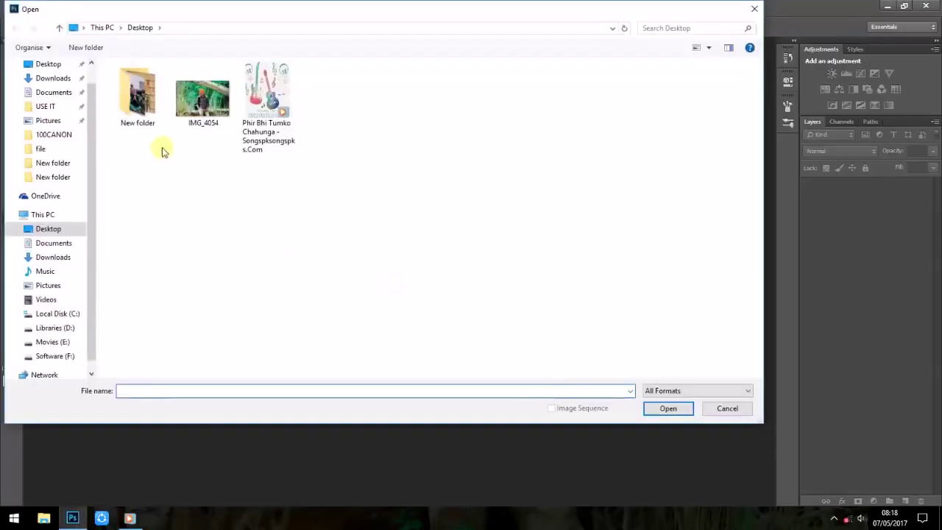
pyautogui.click(53, 165)
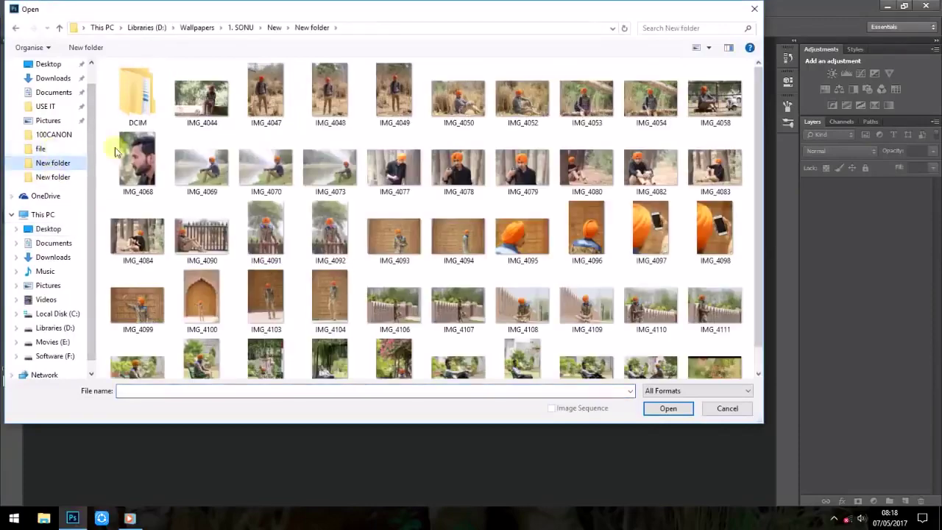
pyautogui.click(138, 162)
pyautogui.click(655, 409)
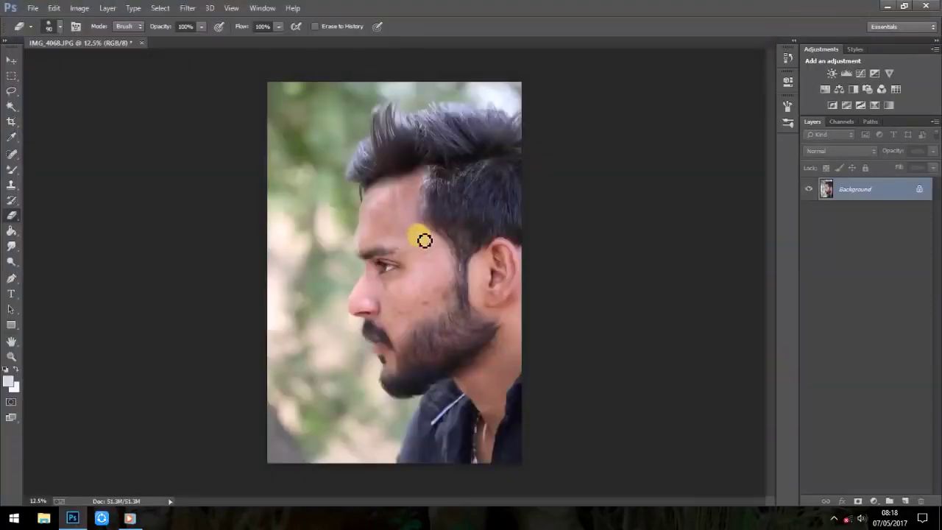
# Zoom into the portrait and select the Spot Healing Brush.
pyautogui.scroll(3, 427, 234)
pyautogui.scroll(2, 442, 243)
pyautogui.scroll(1, 438, 206)
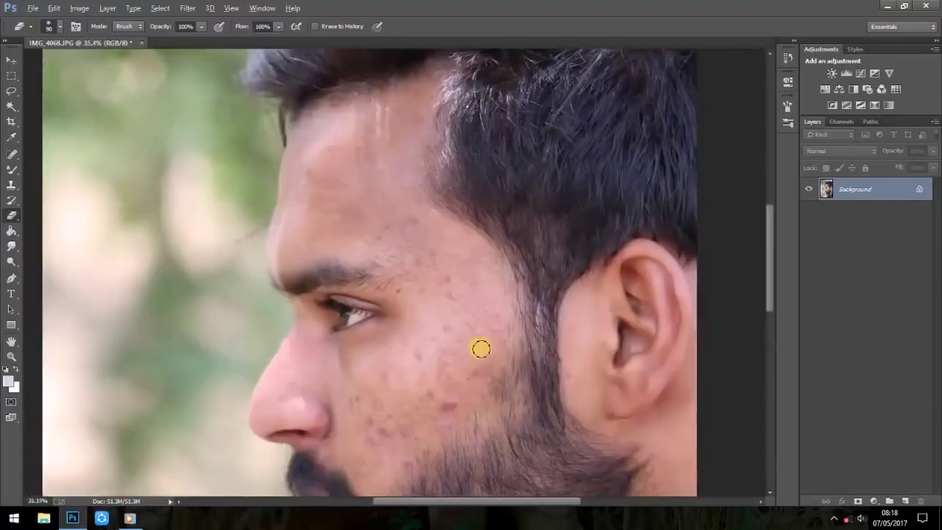
pyautogui.scroll(3, 486, 361)
pyautogui.scroll(-2, 490, 223)
pyautogui.scroll(-2, 490, 218)
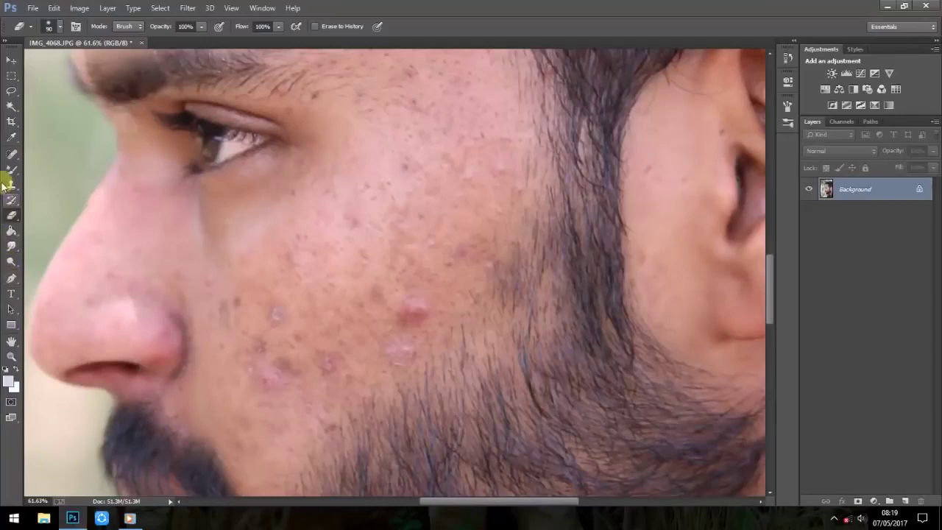
pyautogui.click(11, 154)
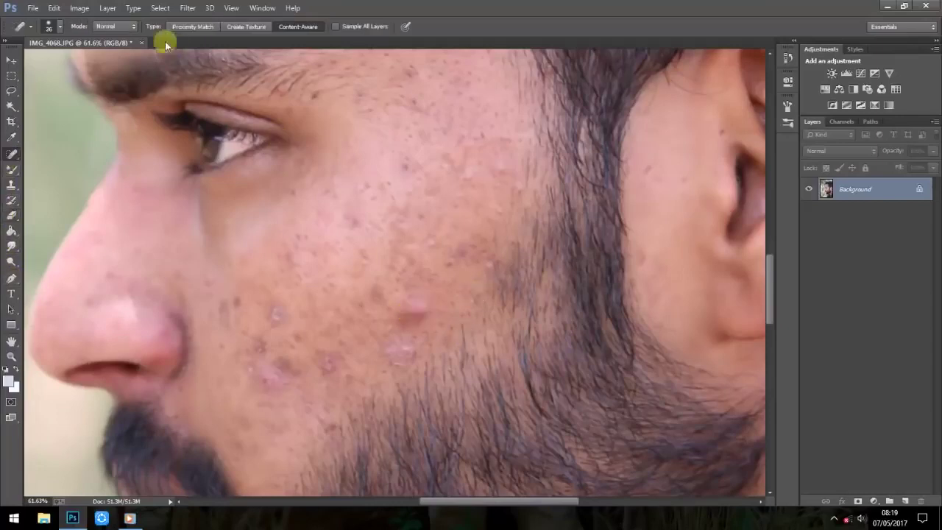
# Set the healing brush size and heal the cheek blemishes and dark mole.
pyautogui.click(55, 26)
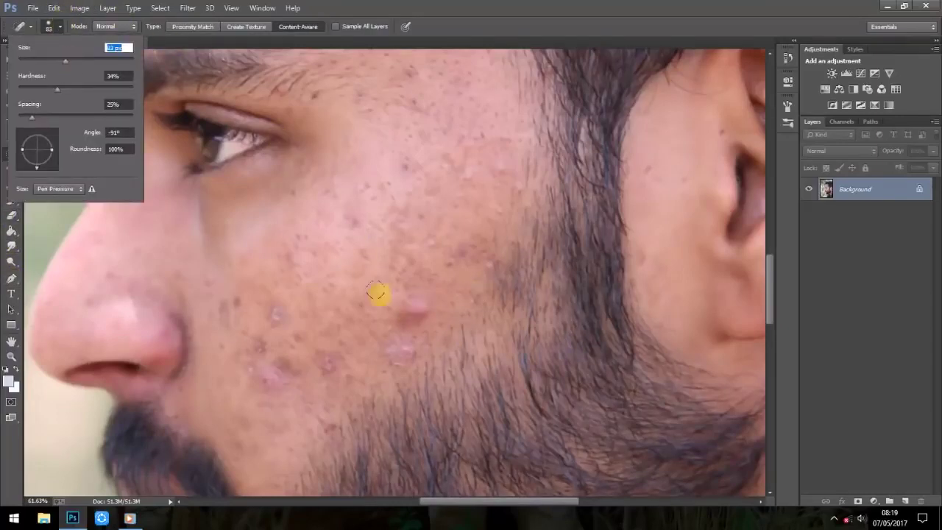
pyautogui.click(412, 309)
pyautogui.moveTo(404, 322)
pyautogui.mouseDown()
pyautogui.moveTo(427, 309)
pyautogui.moveTo(448, 193)
pyautogui.mouseUp()
pyautogui.click(408, 240)
pyautogui.moveTo(376, 231); pyautogui.dragTo(389, 267)
pyautogui.moveTo(326, 295)
pyautogui.mouseDown()
pyautogui.moveTo(294, 297)
pyautogui.moveTo(281, 275)
pyautogui.mouseUp()
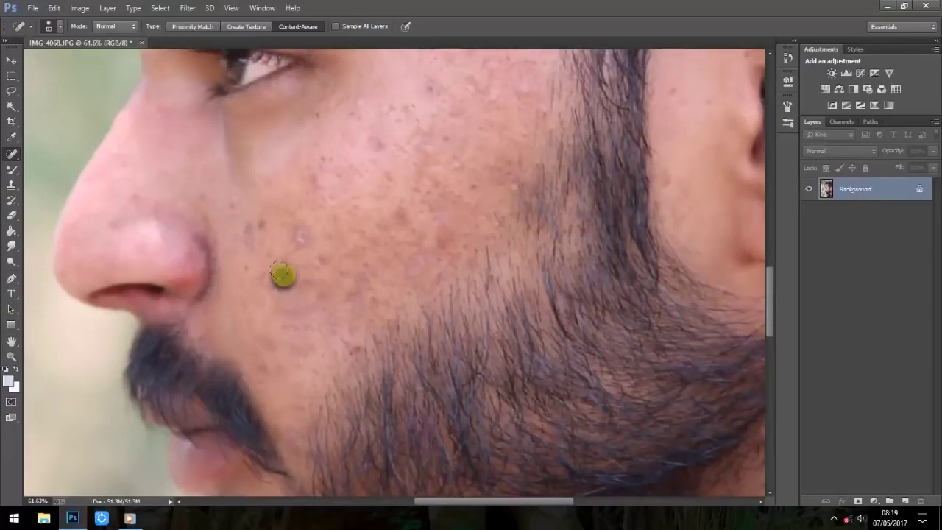
pyautogui.moveTo(297, 239); pyautogui.dragTo(280, 248)
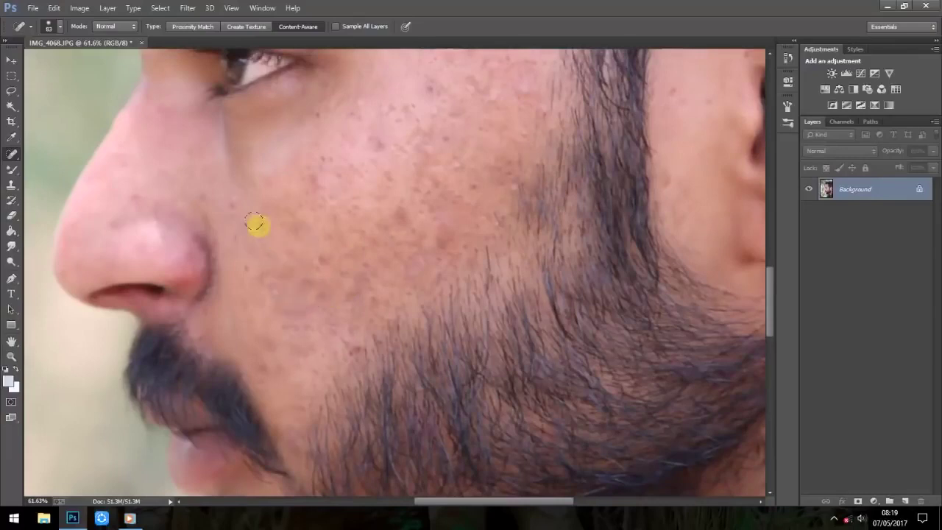
pyautogui.moveTo(464, 280); pyautogui.dragTo(444, 229)
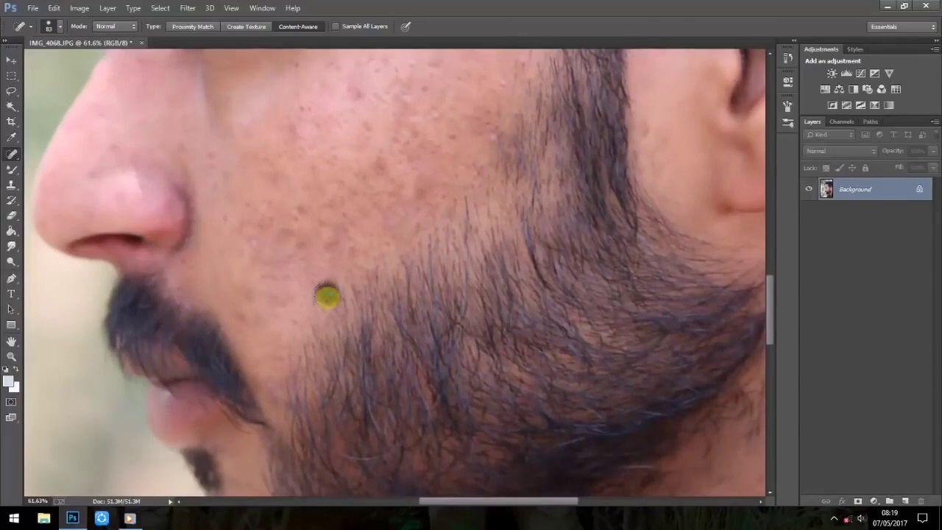
pyautogui.scroll(3, 360, 295)
pyautogui.moveTo(396, 279)
pyautogui.mouseDown()
pyautogui.moveTo(408, 268)
pyautogui.moveTo(449, 315)
pyautogui.mouseUp()
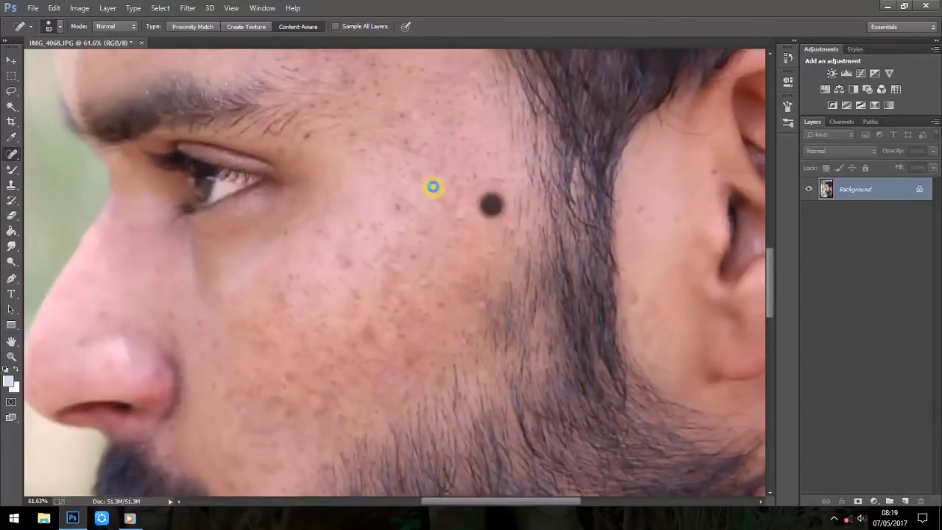
# Heal the mole and spots on the upper cheek, forehead and mid-cheek.
pyautogui.moveTo(433, 187); pyautogui.dragTo(450, 363)
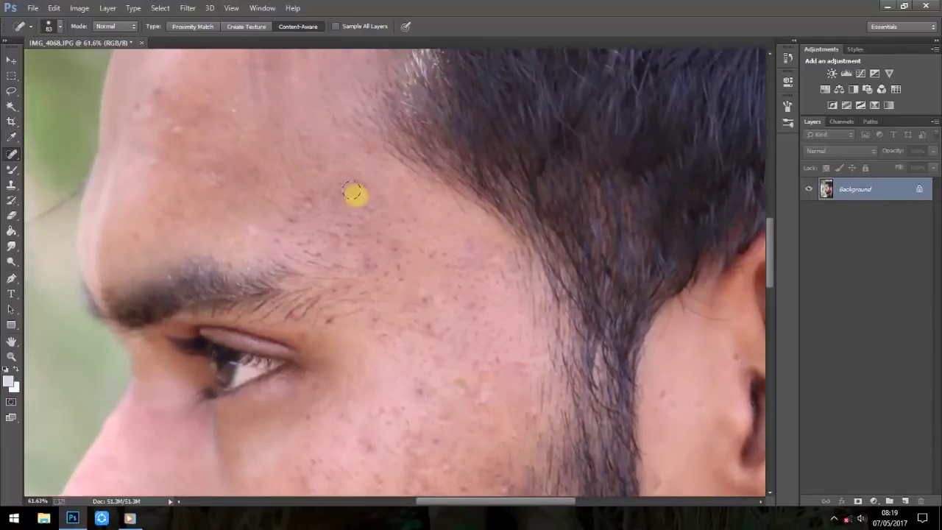
pyautogui.click(377, 259)
pyautogui.moveTo(451, 208)
pyautogui.mouseDown()
pyautogui.moveTo(479, 355)
pyautogui.moveTo(467, 216)
pyautogui.mouseUp()
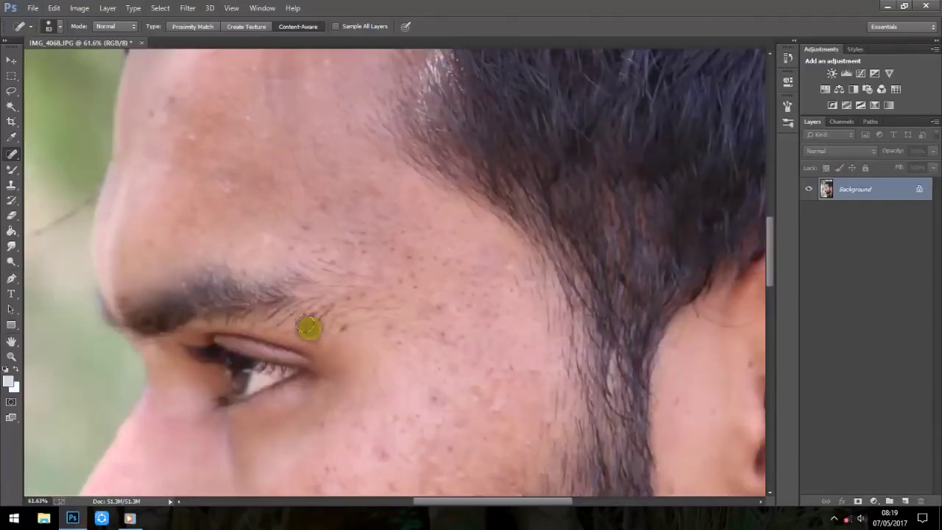
pyautogui.moveTo(415, 279)
pyautogui.mouseDown()
pyautogui.moveTo(482, 443)
pyautogui.moveTo(479, 429)
pyautogui.mouseUp()
pyautogui.click(233, 290)
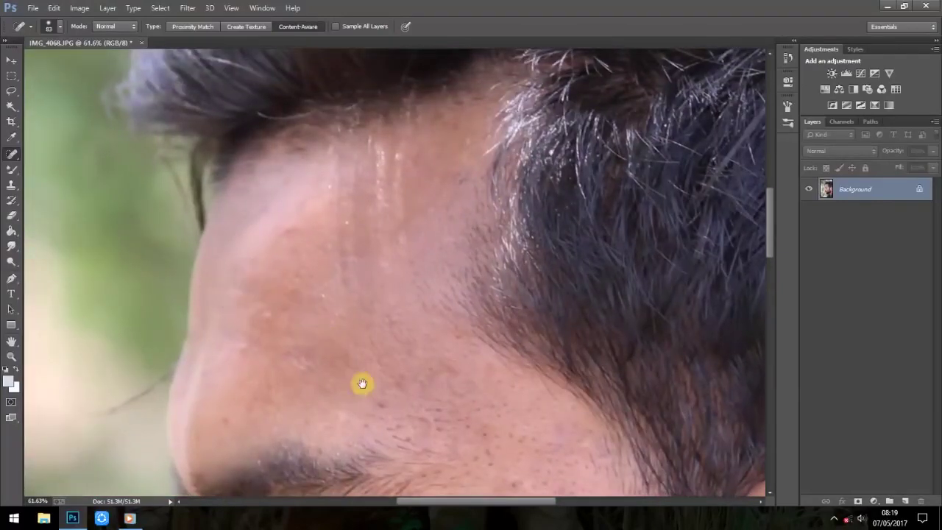
pyautogui.moveTo(361, 383); pyautogui.dragTo(315, 262)
pyautogui.click(337, 232)
pyautogui.click(290, 185)
pyautogui.click(279, 123)
# Heal the four remaining spots on the cheek near the ear.
pyautogui.moveTo(279, 123)
pyautogui.mouseDown()
pyautogui.moveTo(341, 253)
pyautogui.moveTo(347, 314)
pyautogui.mouseUp()
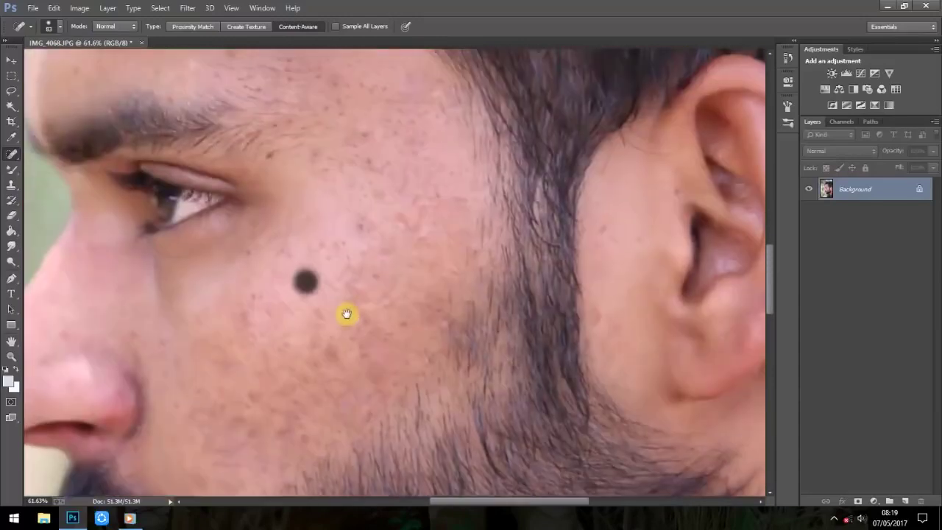
pyautogui.click(596, 317)
pyautogui.click(607, 235)
pyautogui.click(635, 239)
pyautogui.click(665, 196)
pyautogui.keyDown('alt'); pyautogui.scroll(-2, 473, 287); pyautogui.keyUp('alt')
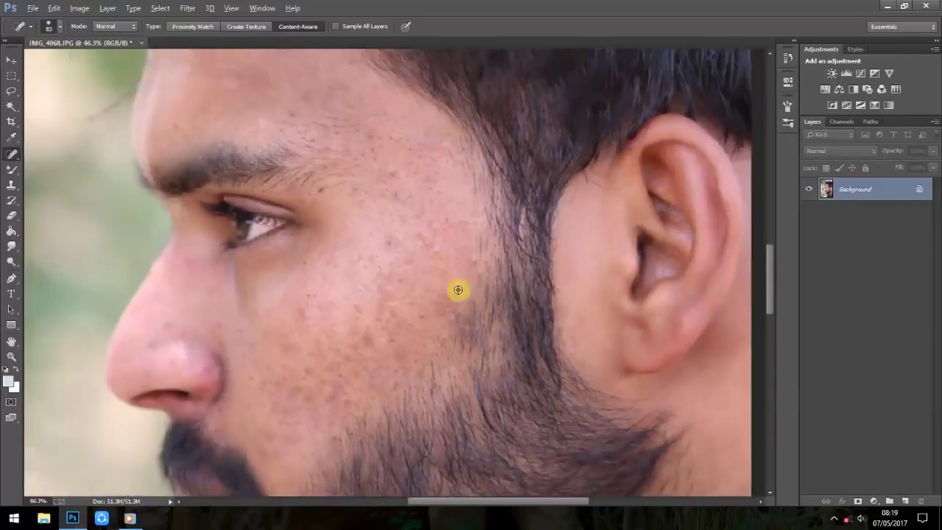
pyautogui.click(11, 168)
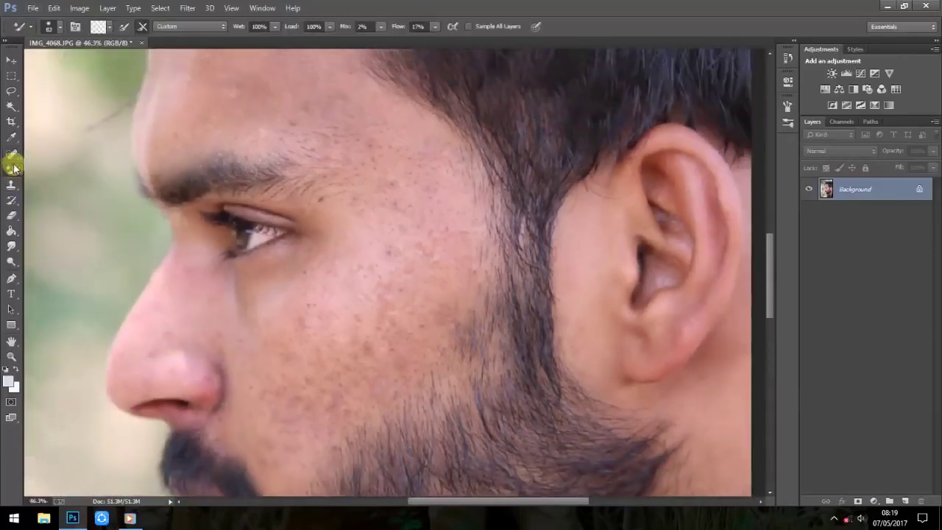
# Set the Mixer Brush to 14% Flow with a 142 px, 0%-hardness tip.
pyautogui.click(435, 26)
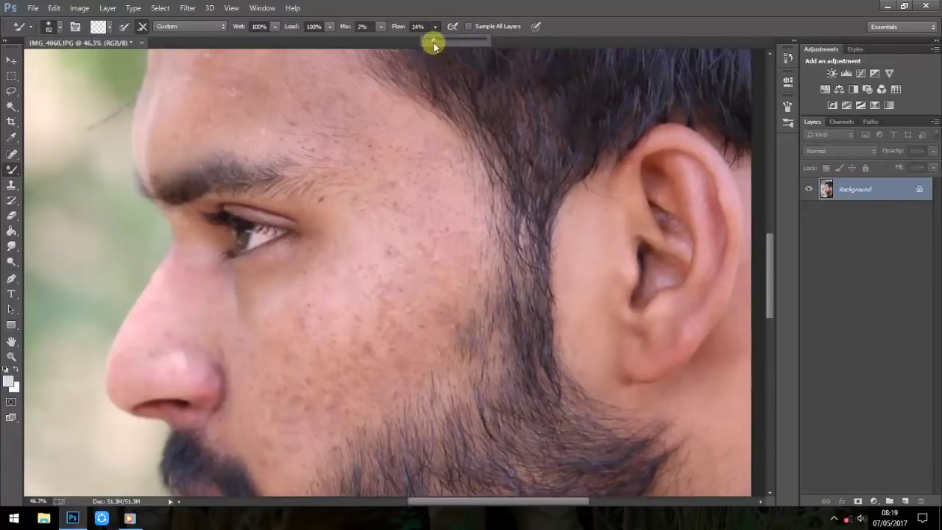
pyautogui.click(285, 31)
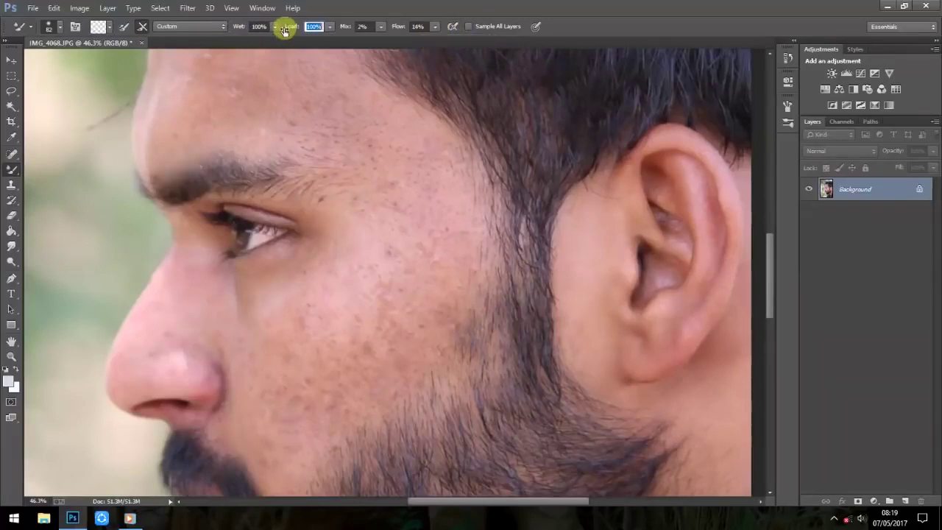
pyautogui.click(276, 28)
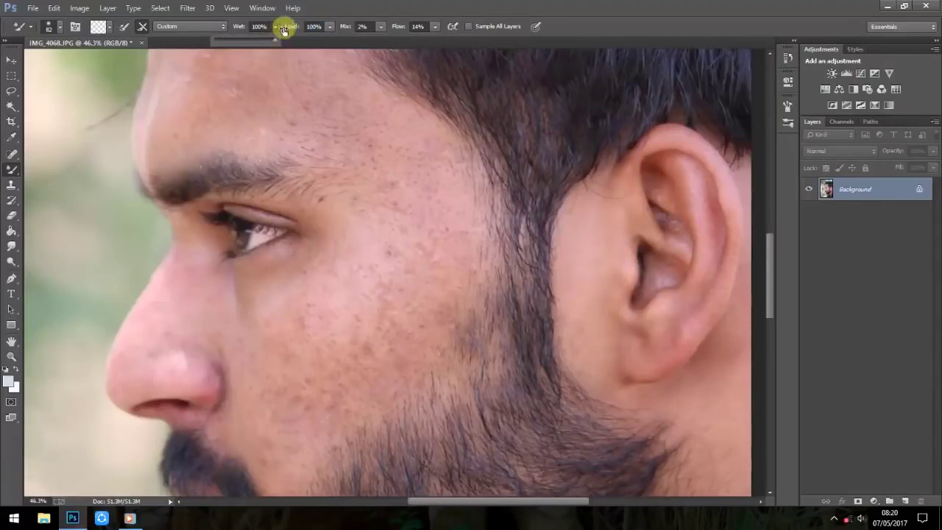
pyautogui.click(51, 28)
pyautogui.moveTo(101, 66); pyautogui.dragTo(114, 69)
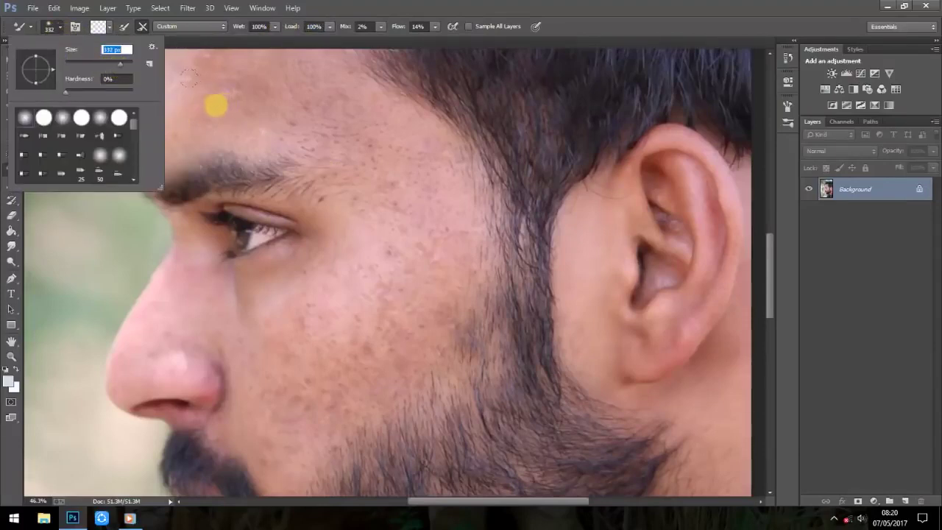
pyautogui.click(399, 162)
pyautogui.click(464, 197)
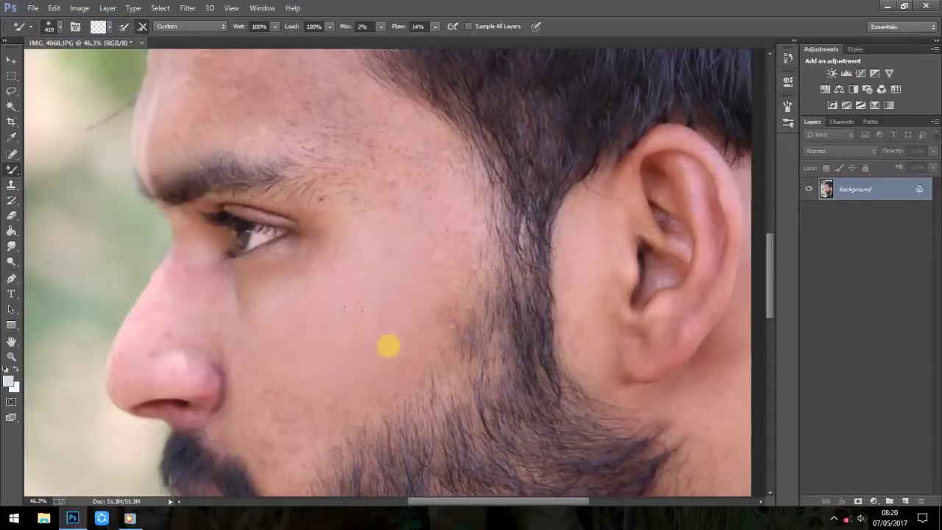
pyautogui.moveTo(394, 318); pyautogui.dragTo(432, 234)
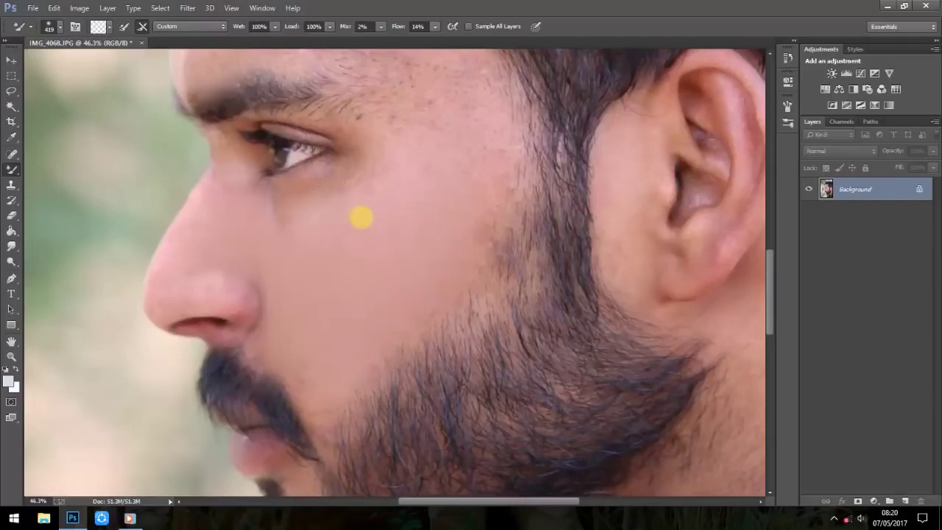
# Blend the temple, forehead and nose skin with the Mixer Brush, softening freckles and small hairs.
pyautogui.moveTo(417, 179); pyautogui.dragTo(378, 297)
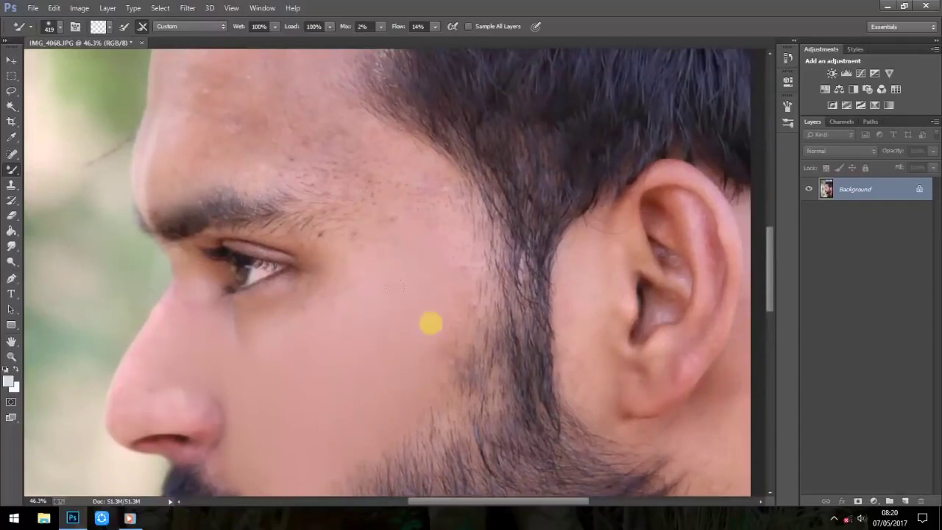
pyautogui.moveTo(421, 222)
pyautogui.mouseDown()
pyautogui.moveTo(358, 172)
pyautogui.moveTo(361, 179)
pyautogui.moveTo(370, 164)
pyautogui.mouseUp()
pyautogui.moveTo(434, 277); pyautogui.dragTo(354, 359)
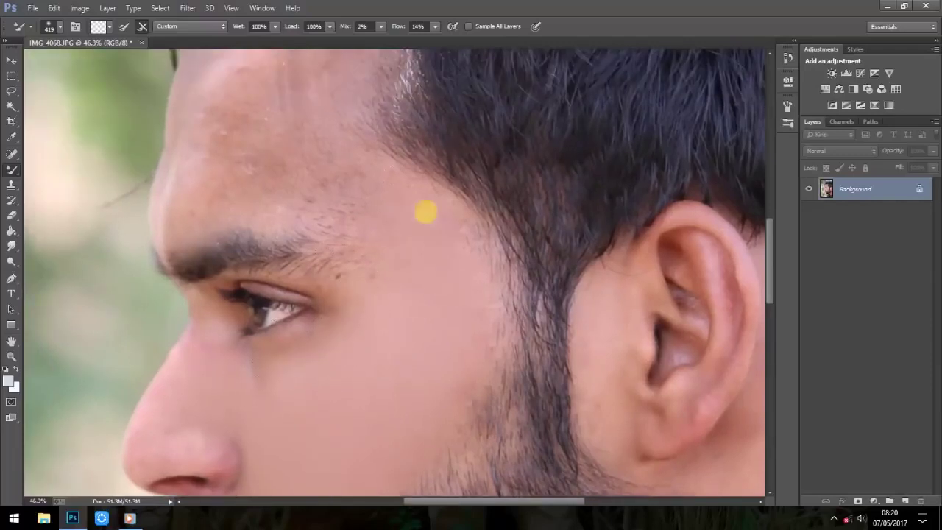
pyautogui.moveTo(425, 212); pyautogui.dragTo(434, 313)
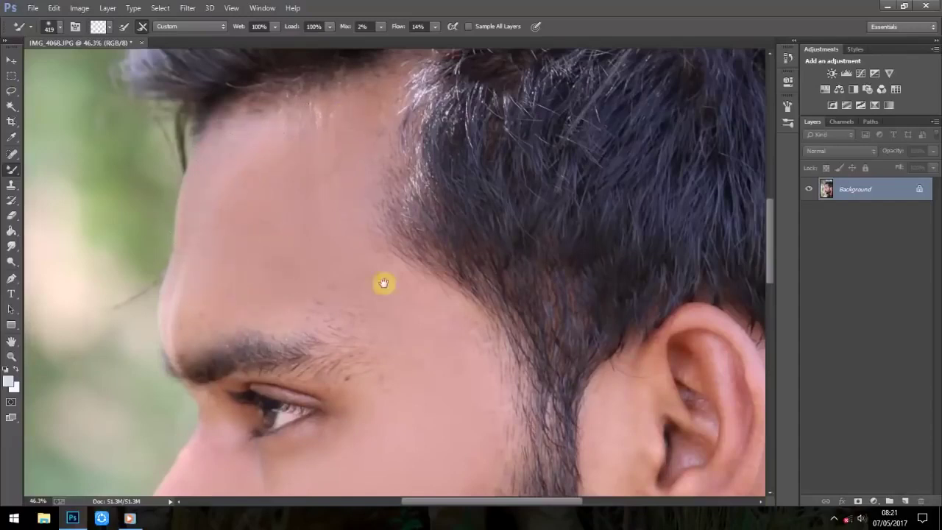
pyautogui.moveTo(384, 284)
pyautogui.mouseDown()
pyautogui.moveTo(415, 140)
pyautogui.moveTo(400, 191)
pyautogui.mouseUp()
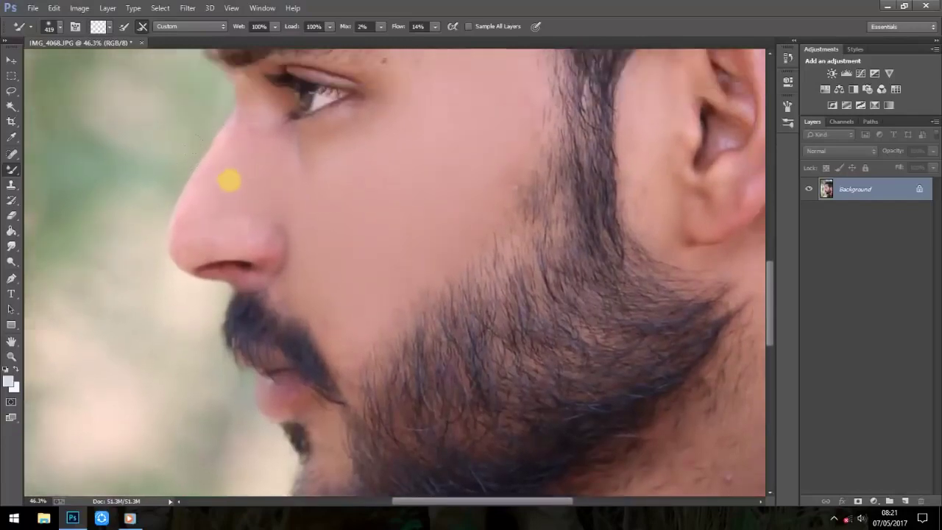
# Pan around to inspect the beard, ear, neck and jacket.
pyautogui.scroll(2, 338, 250)
pyautogui.moveTo(432, 272); pyautogui.dragTo(347, 158)
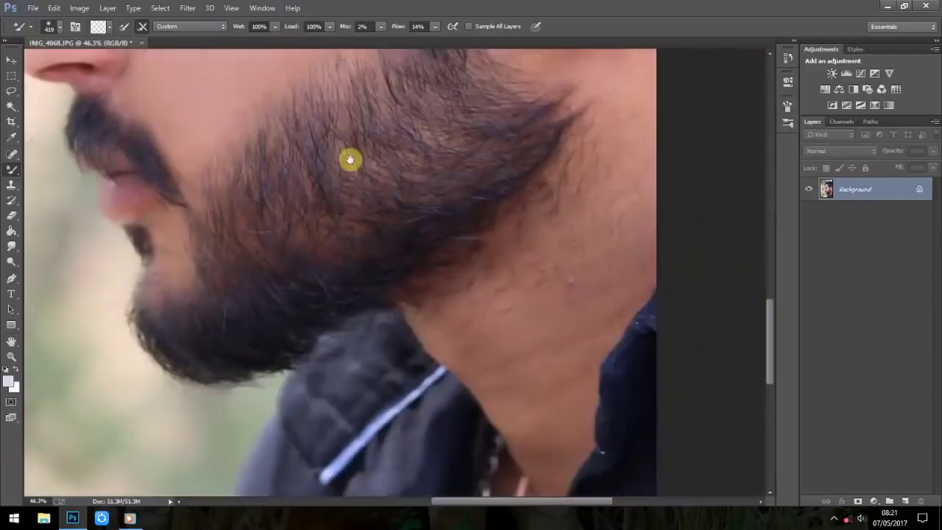
pyautogui.moveTo(506, 273); pyautogui.dragTo(397, 363)
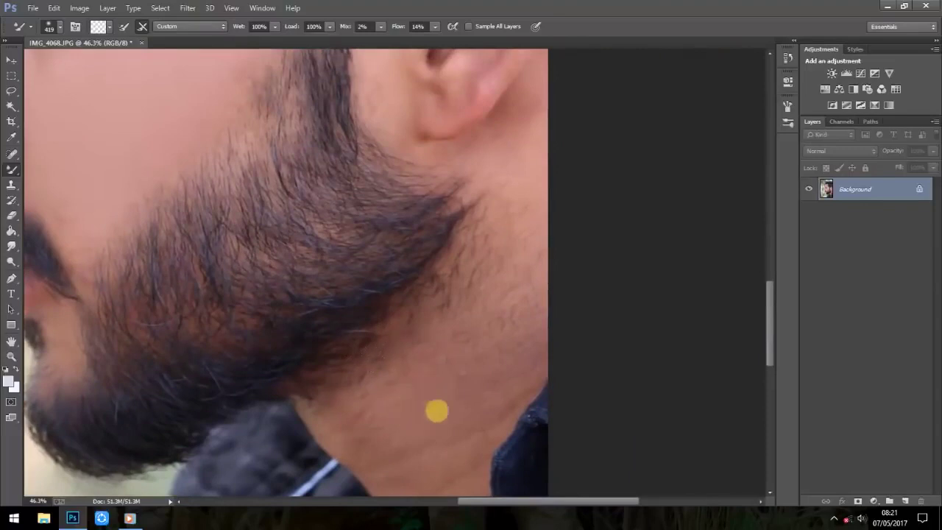
pyautogui.moveTo(552, 420); pyautogui.dragTo(493, 325)
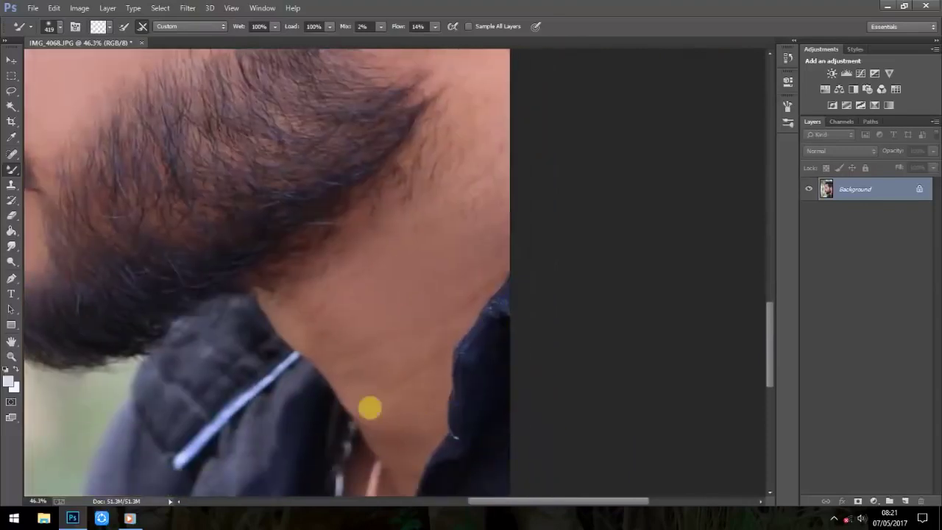
pyautogui.moveTo(423, 390); pyautogui.dragTo(434, 410)
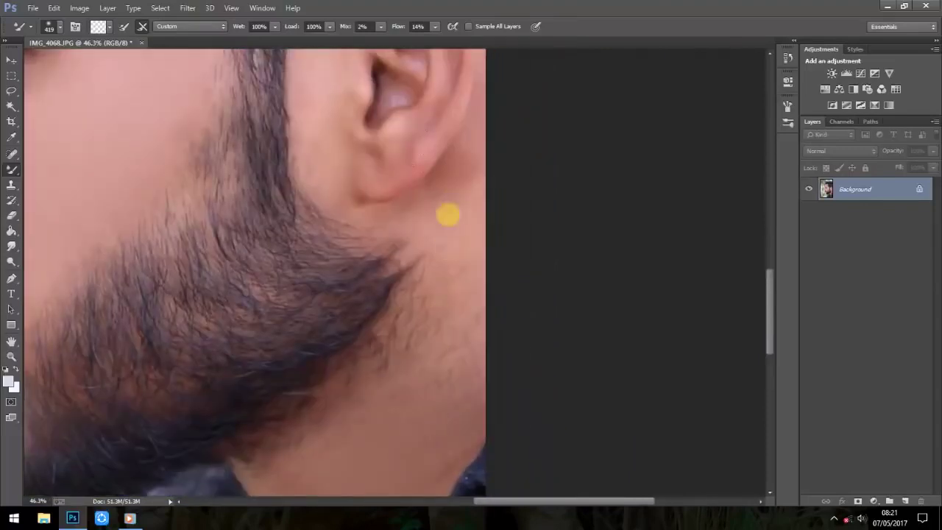
pyautogui.moveTo(461, 227); pyautogui.dragTo(436, 398)
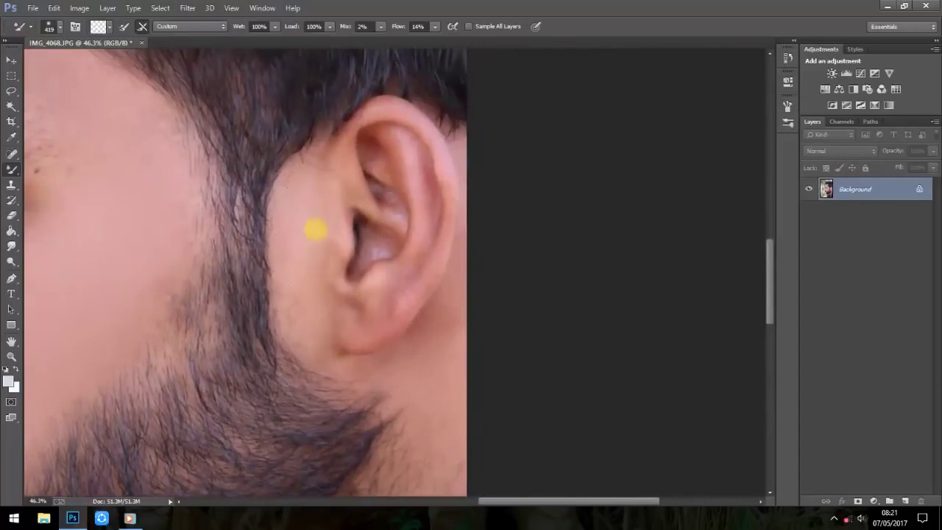
pyautogui.moveTo(284, 376); pyautogui.dragTo(125, 446)
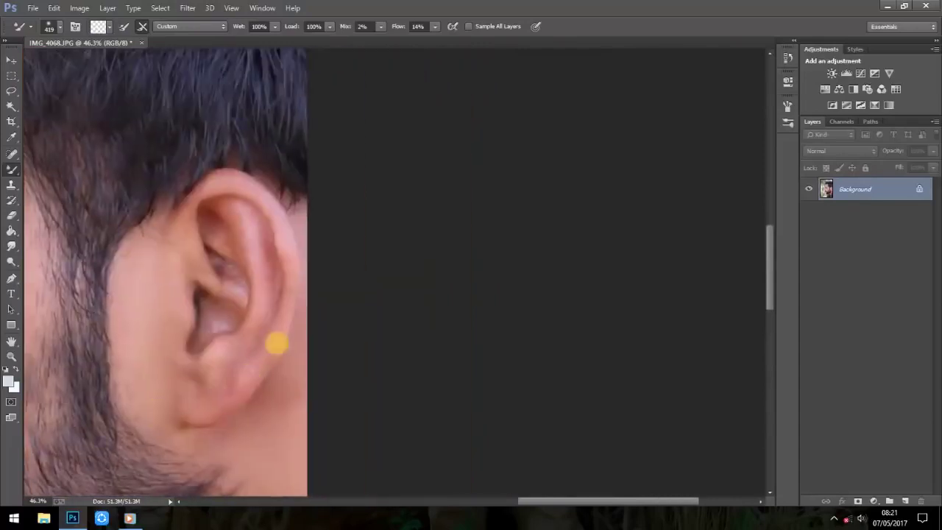
pyautogui.moveTo(353, 398)
pyautogui.mouseDown()
pyautogui.moveTo(357, 284)
pyautogui.moveTo(484, 159)
pyautogui.mouseUp()
# Bring the face and the hair at the top back into view.
pyautogui.scroll(-5, 448, 263)
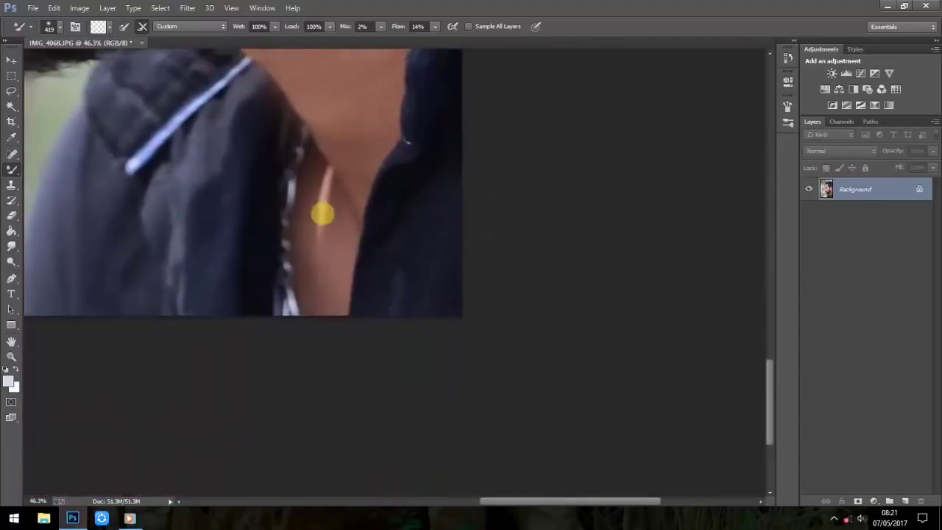
pyautogui.scroll(-3, 336, 223)
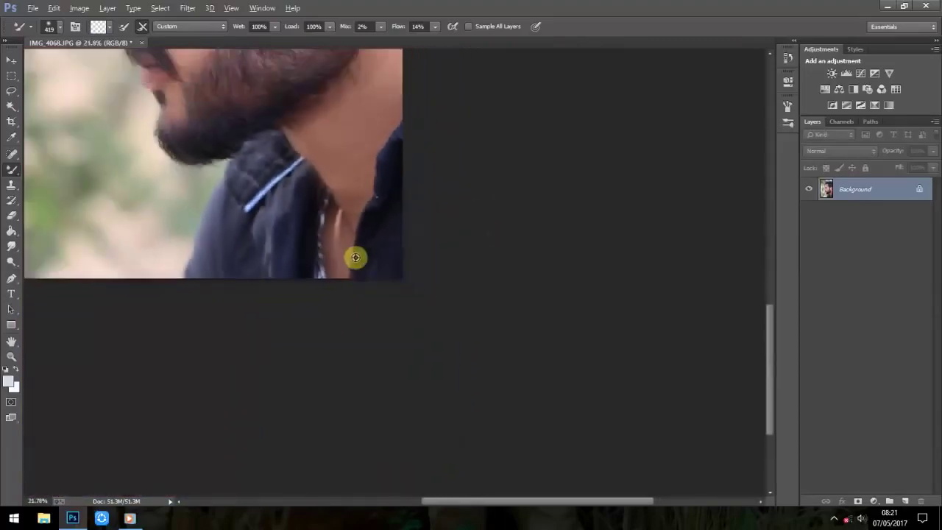
pyautogui.moveTo(356, 256); pyautogui.dragTo(420, 425)
pyautogui.scroll(2, 349, 319)
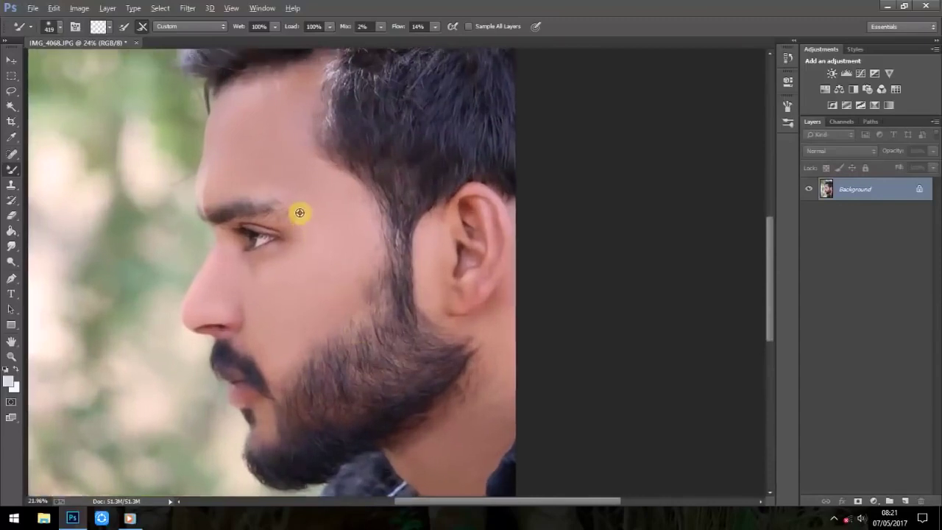
pyautogui.scroll(2, 300, 212)
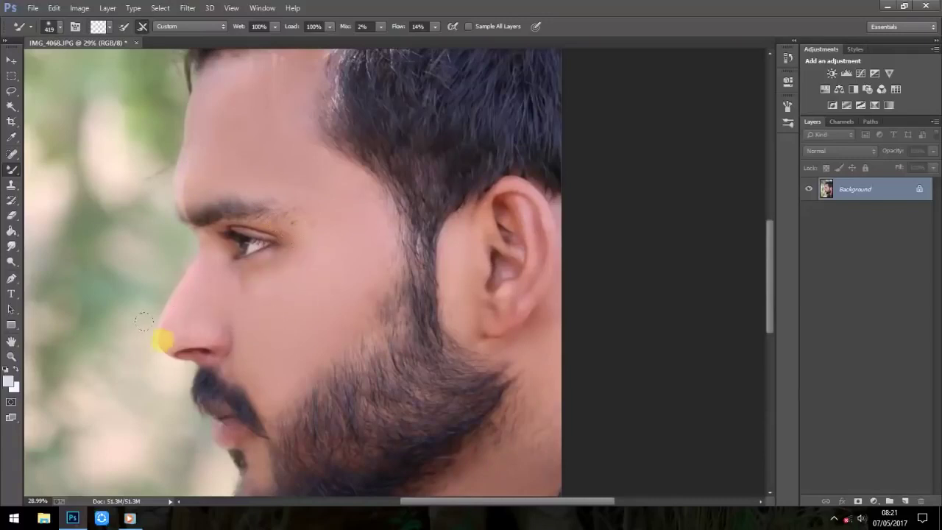
pyautogui.scroll(2, 312, 294)
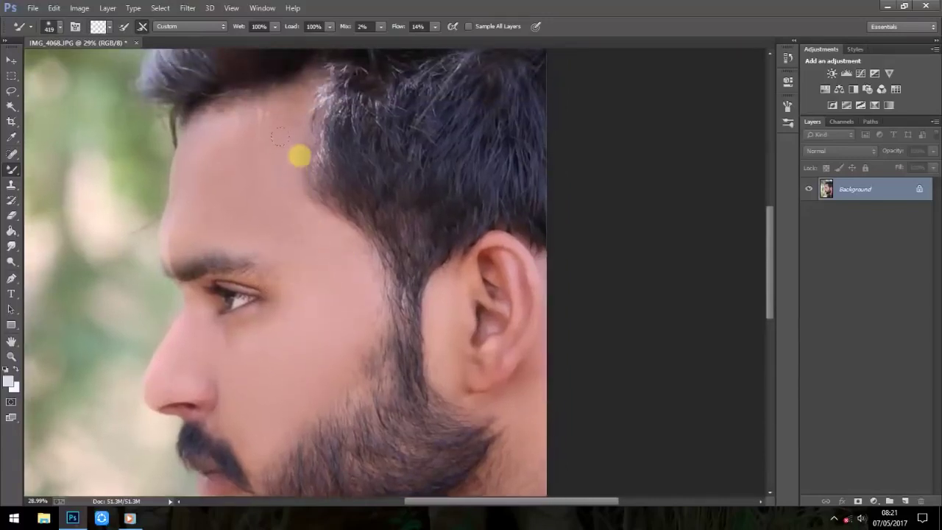
pyautogui.moveTo(328, 80); pyautogui.dragTo(350, 143)
pyautogui.scroll(-2, 360, 158)
pyautogui.scroll(3, 417, 290)
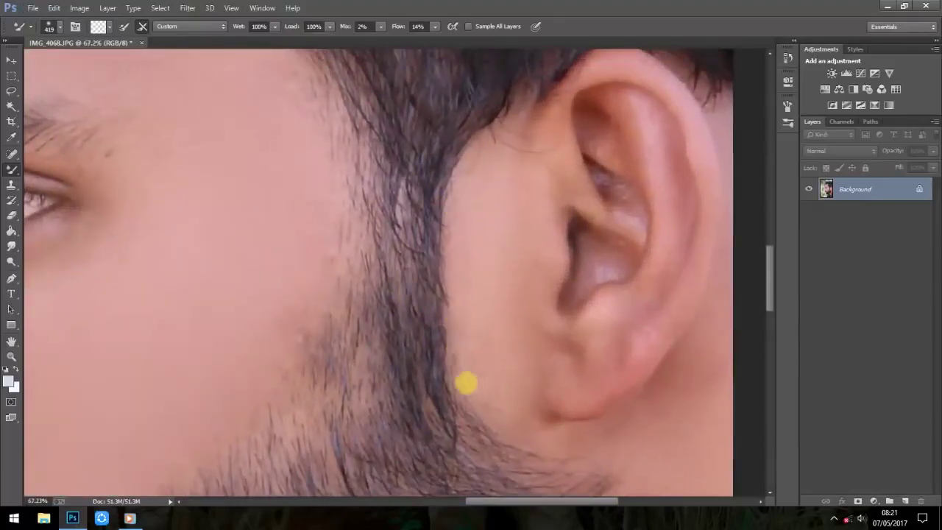
pyautogui.click(11, 185)
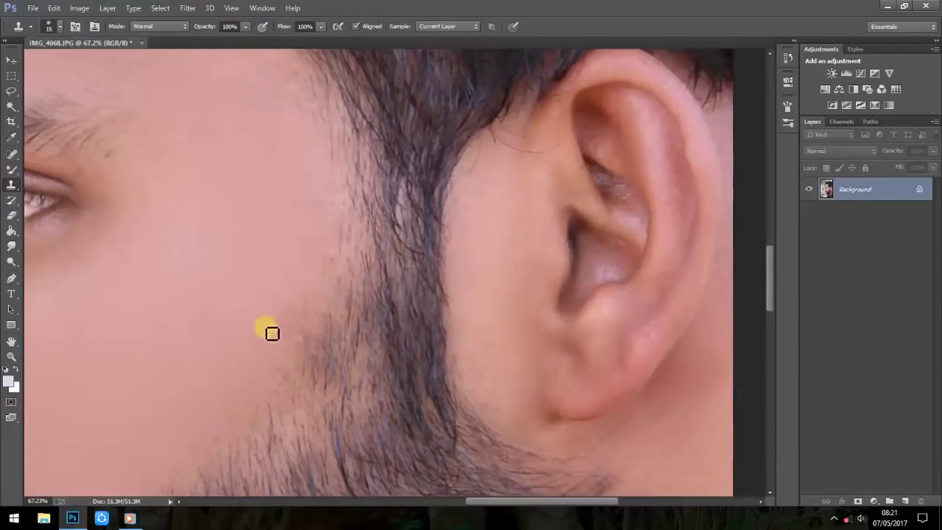
# Set the Clone Stamp size to 279 and clone clean skin over the sparse beard edge.
pyautogui.click(51, 27)
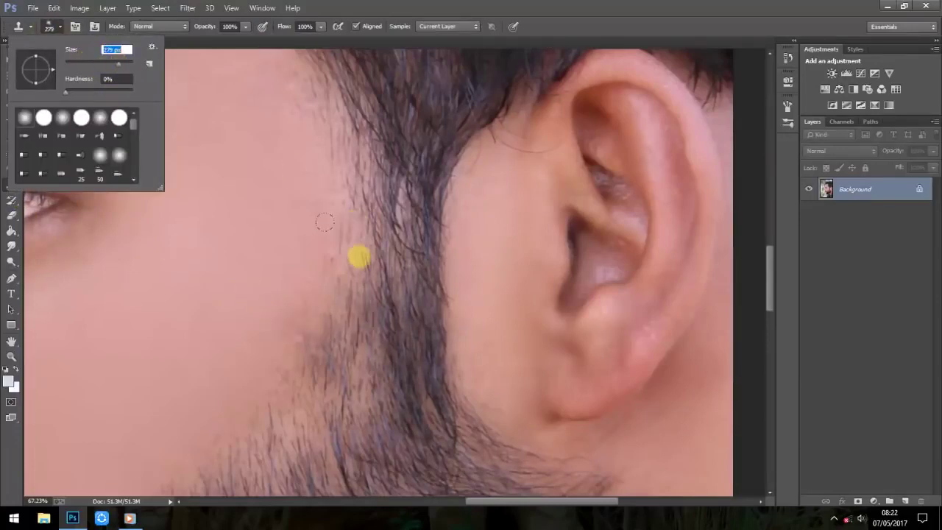
pyautogui.click(361, 265)
pyautogui.hotkey('ctrl', 'z')
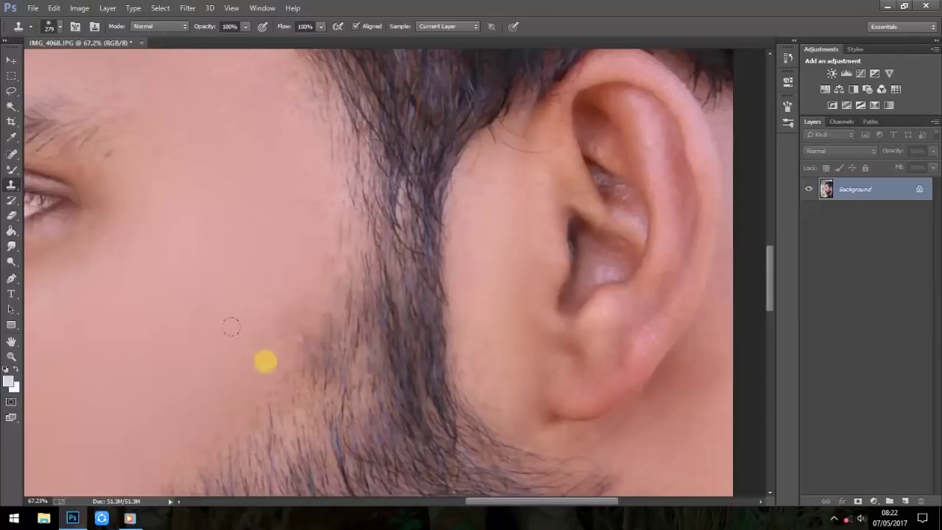
pyautogui.moveTo(301, 358)
pyautogui.mouseDown()
pyautogui.moveTo(306, 213)
pyautogui.moveTo(313, 352)
pyautogui.mouseUp()
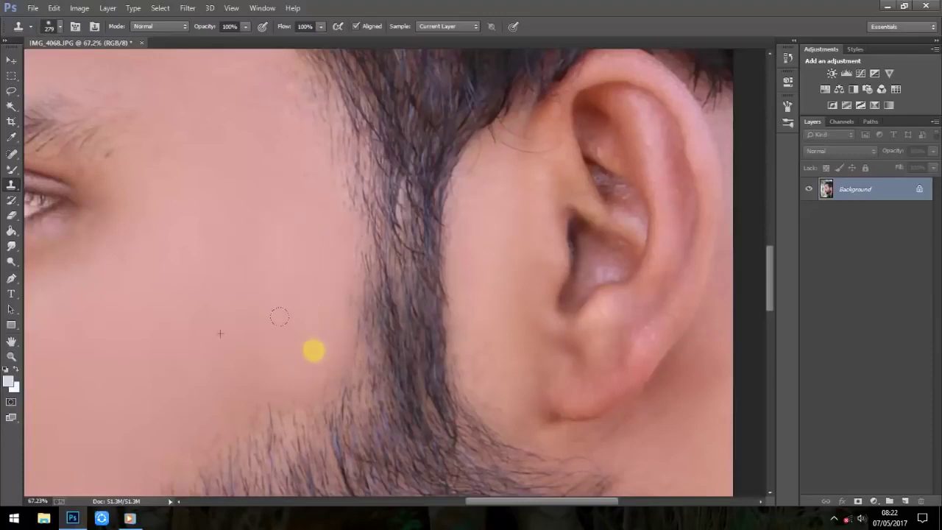
# Clone hair along the frizzy hairline above the temple to fill its gaps.
pyautogui.moveTo(314, 291)
pyautogui.mouseDown()
pyautogui.moveTo(409, 218)
pyautogui.moveTo(425, 185)
pyautogui.mouseUp()
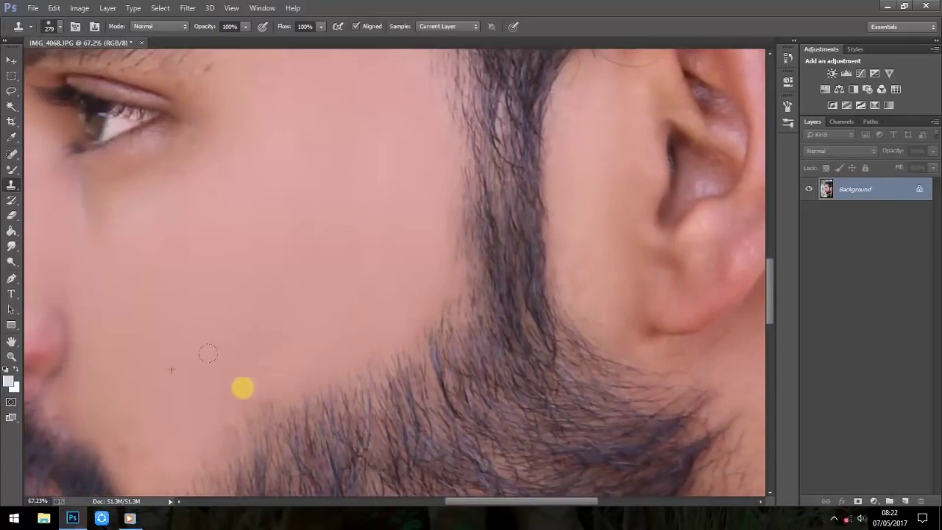
pyautogui.moveTo(267, 295); pyautogui.dragTo(399, 234)
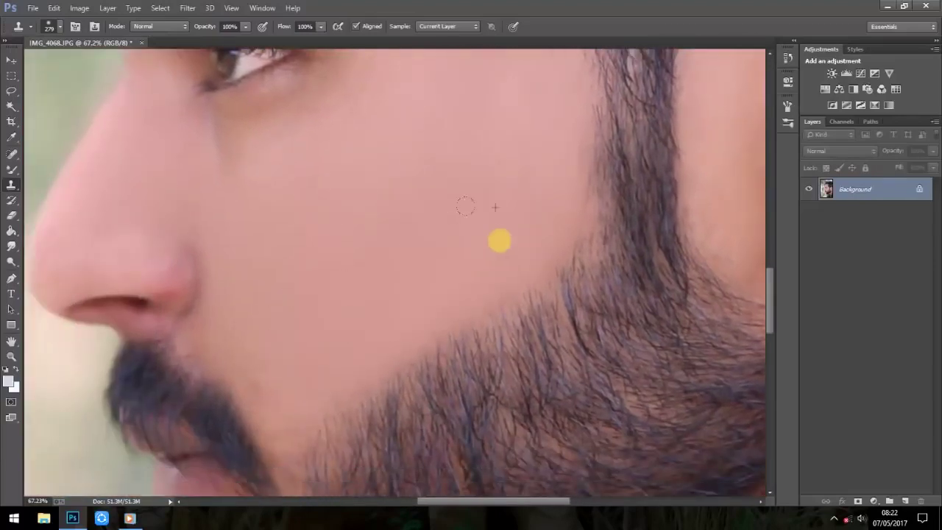
pyautogui.moveTo(532, 214); pyautogui.dragTo(464, 342)
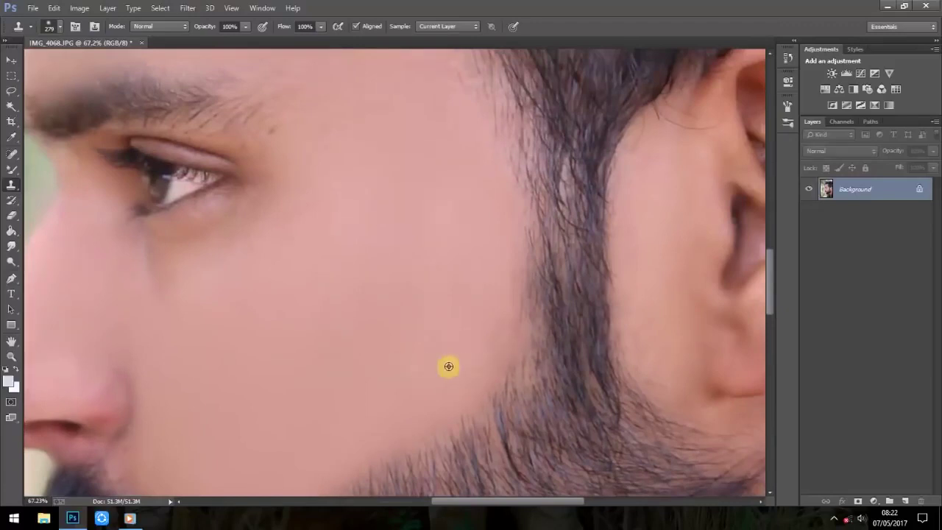
pyautogui.moveTo(441, 299); pyautogui.dragTo(442, 228)
pyautogui.scroll(1, 429, 133)
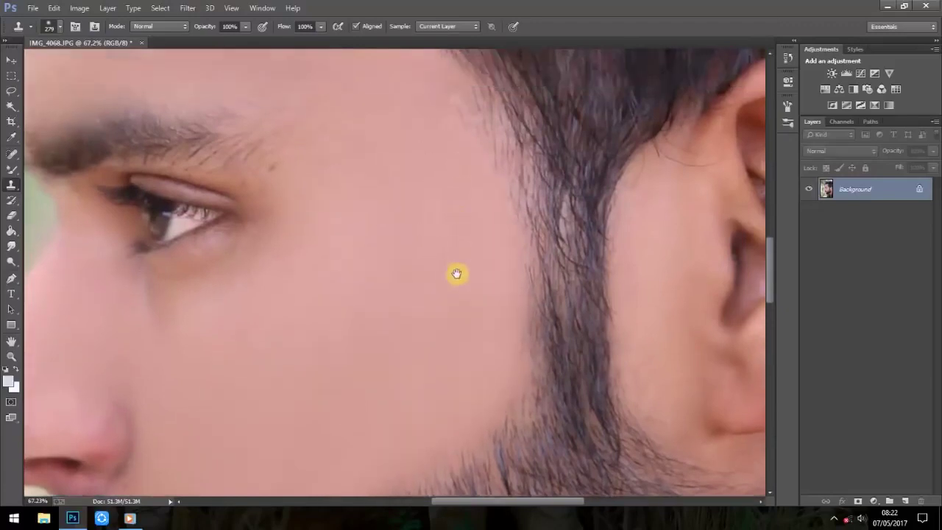
pyautogui.scroll(2, 429, 133)
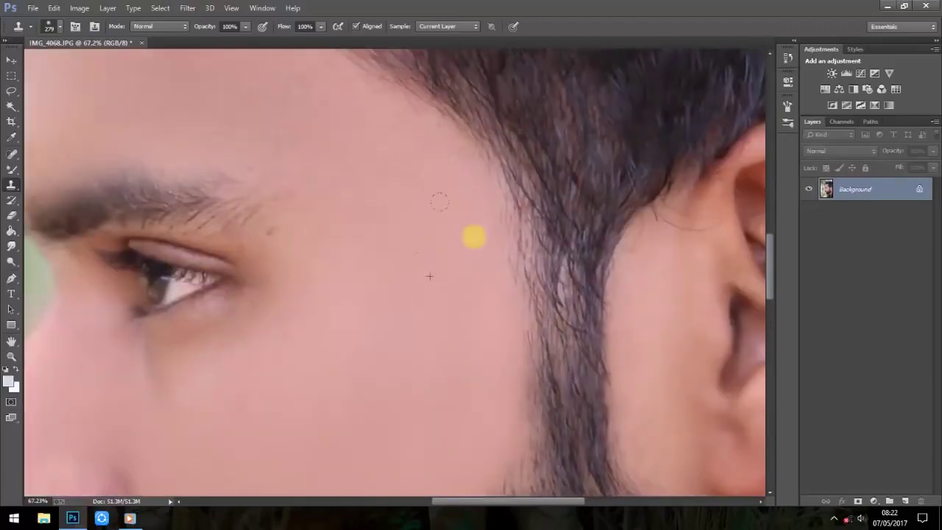
pyautogui.moveTo(435, 206); pyautogui.dragTo(481, 363)
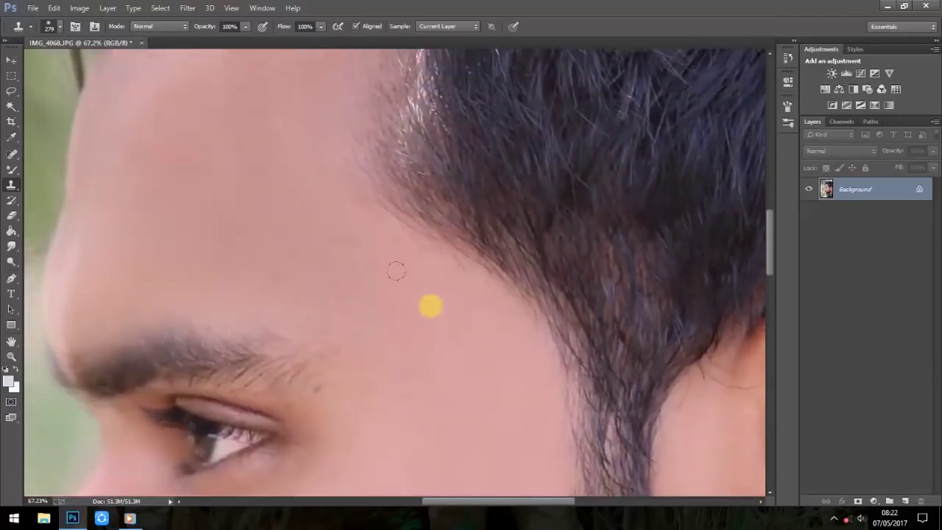
pyautogui.moveTo(288, 217); pyautogui.dragTo(316, 309)
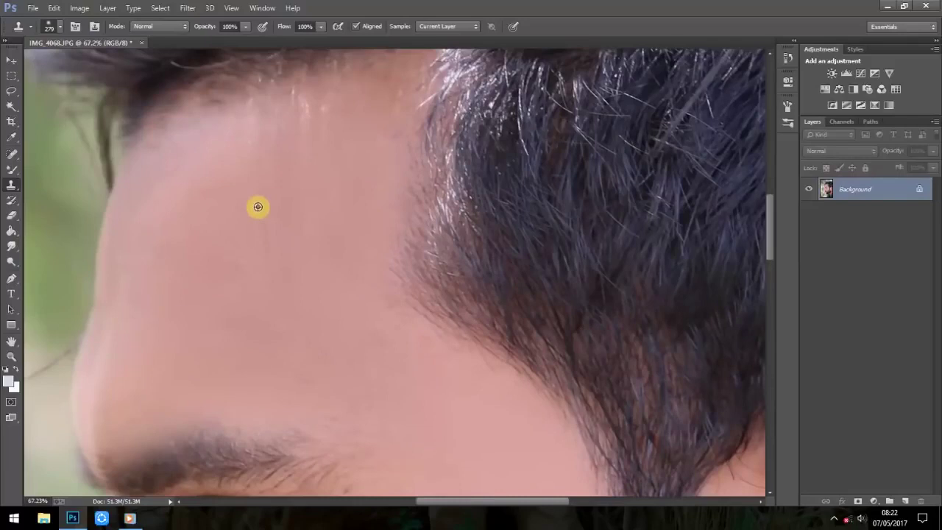
pyautogui.moveTo(278, 205); pyautogui.dragTo(269, 267)
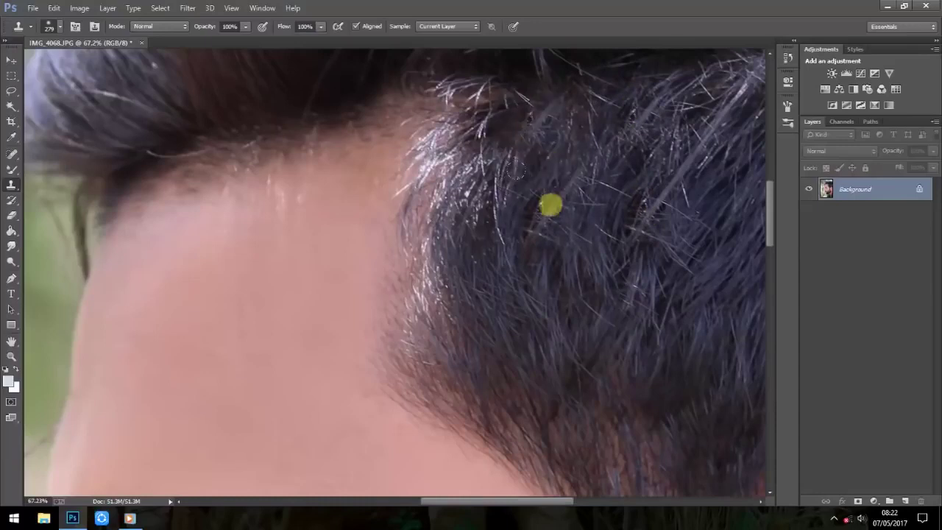
pyautogui.moveTo(284, 214); pyautogui.dragTo(271, 358)
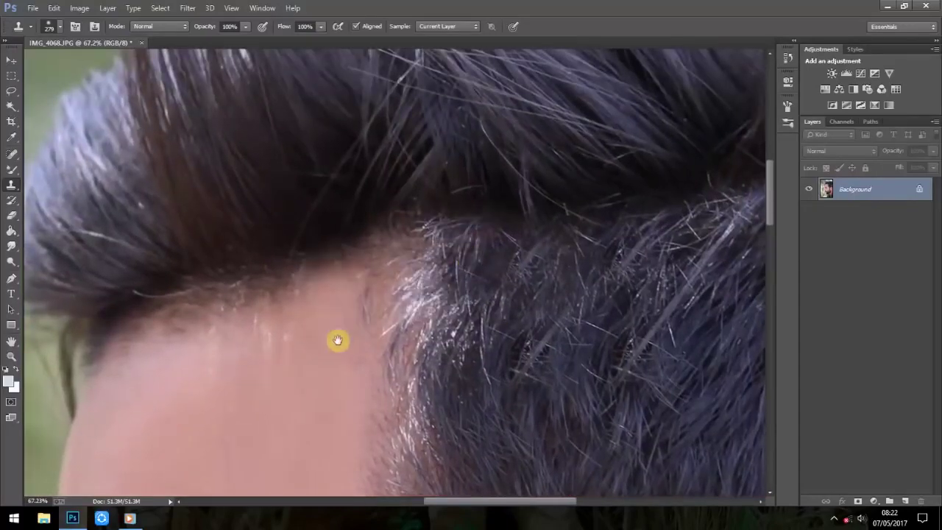
pyautogui.moveTo(336, 339); pyautogui.dragTo(339, 367)
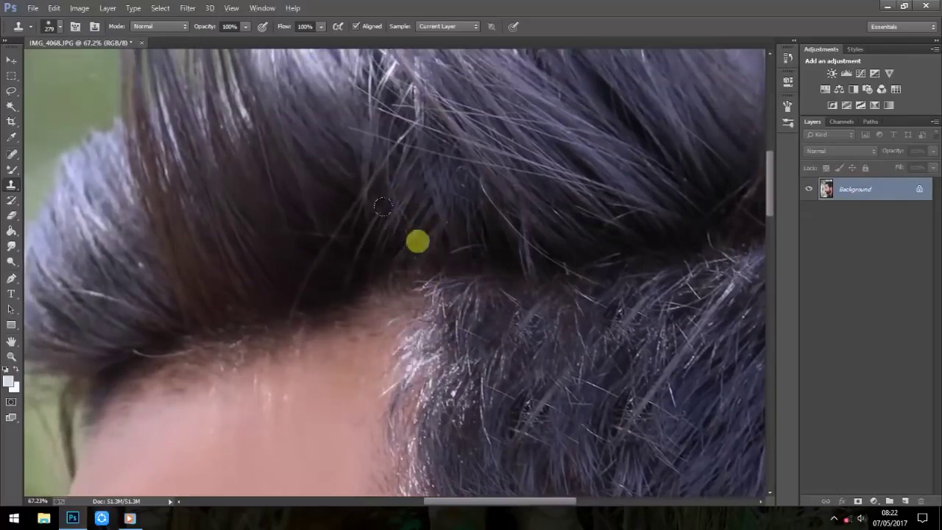
pyautogui.moveTo(417, 270); pyautogui.dragTo(391, 283)
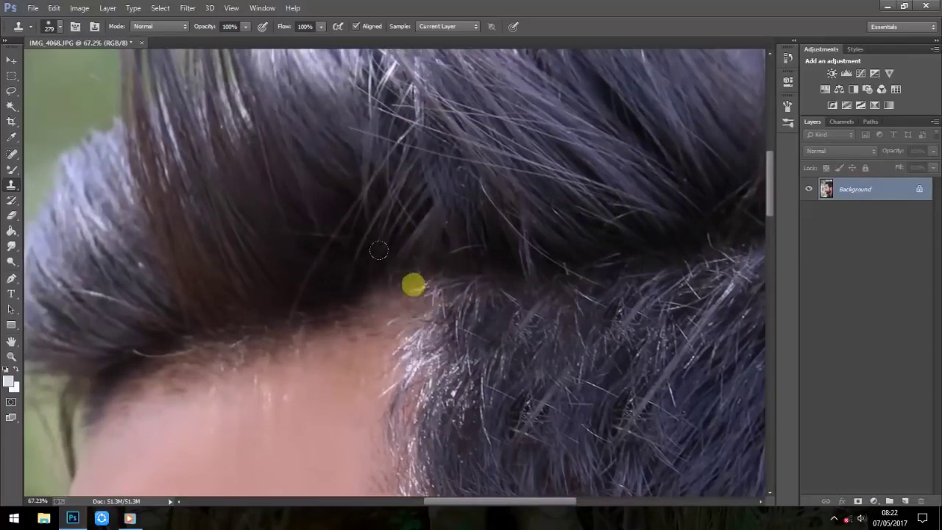
pyautogui.scroll(-15, 357, 249)
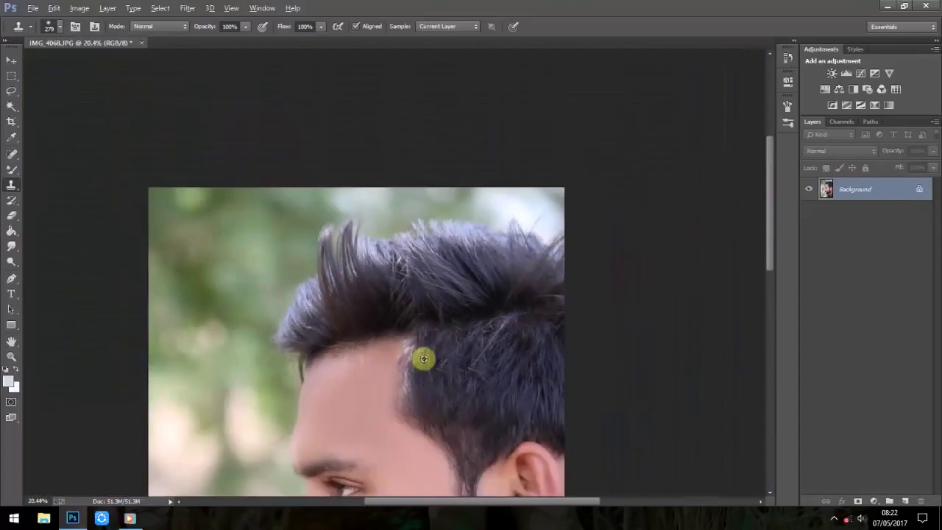
pyautogui.scroll(-2, 430, 358)
pyautogui.scroll(3, 431, 324)
pyautogui.scroll(3, 431, 316)
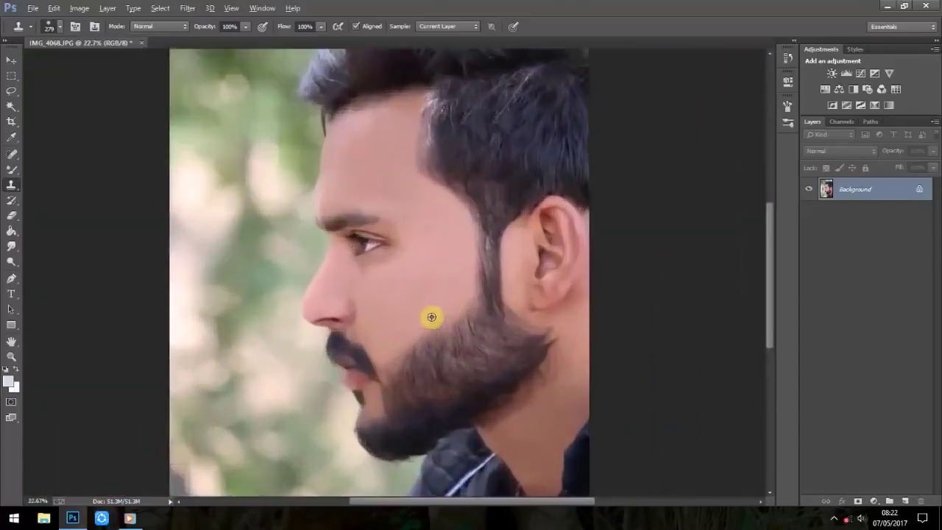
pyautogui.scroll(3, 431, 317)
pyautogui.scroll(2, 431, 316)
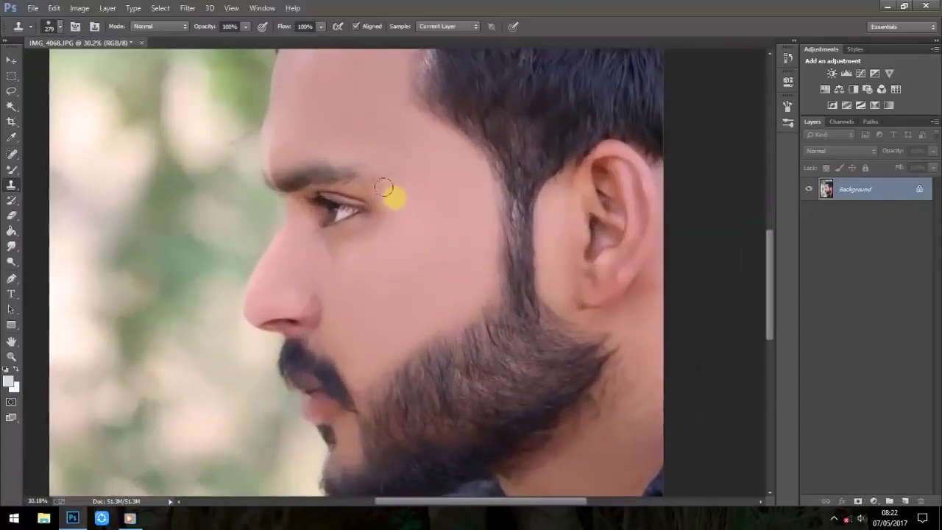
pyautogui.scroll(-2, 440, 294)
pyautogui.scroll(-3, 438, 299)
pyautogui.scroll(1, 439, 301)
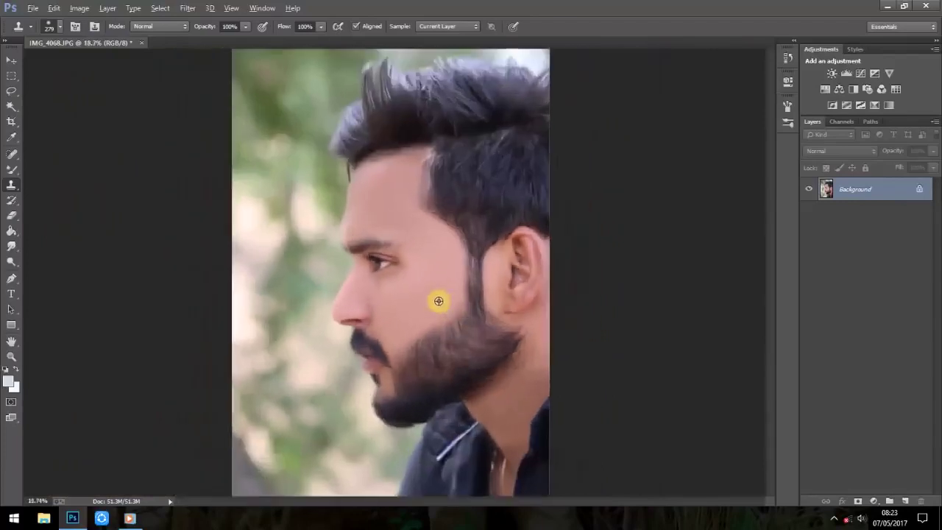
pyautogui.scroll(1, 438, 301)
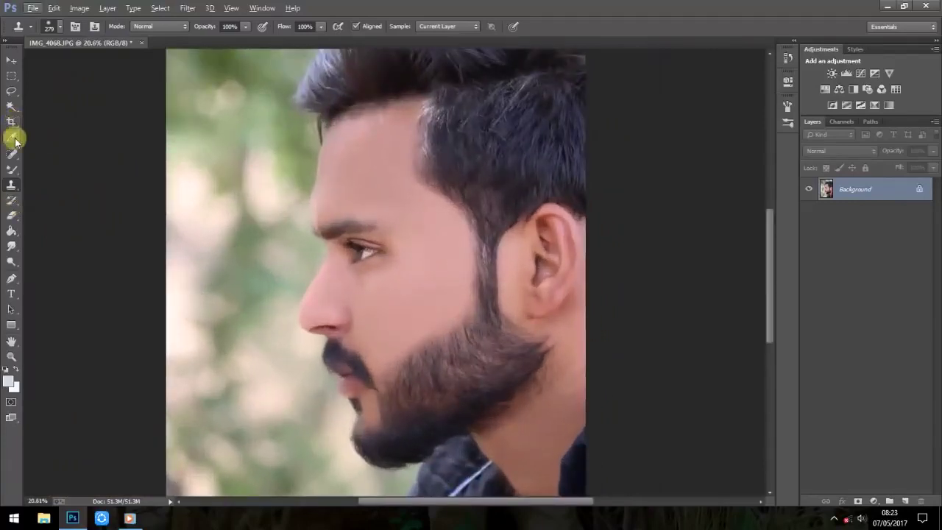
pyautogui.click(15, 168)
pyautogui.scroll(2, 385, 342)
# Set the Mixer Brush to 64 px and blend the skin beside the sideburn and below the hairline.
pyautogui.scroll(3, 471, 334)
pyautogui.scroll(3, 297, 326)
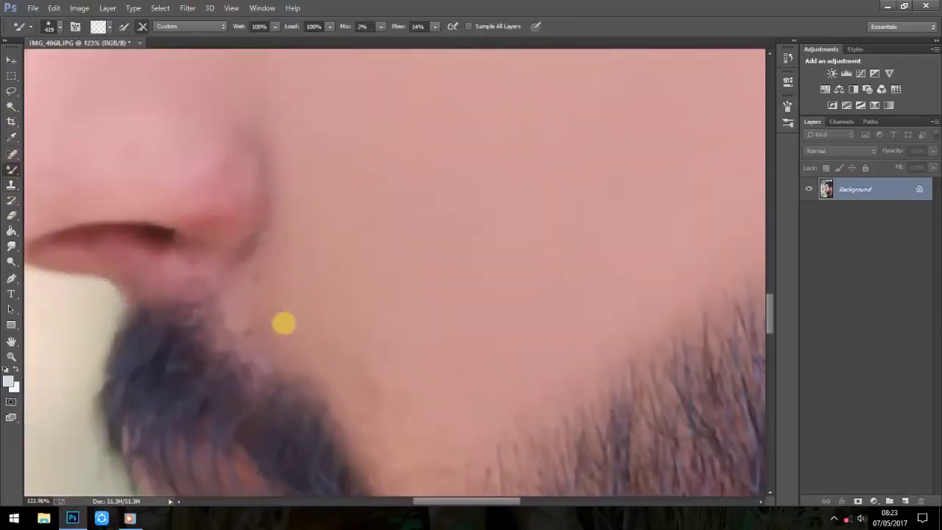
pyautogui.click(60, 27)
pyautogui.click(87, 64)
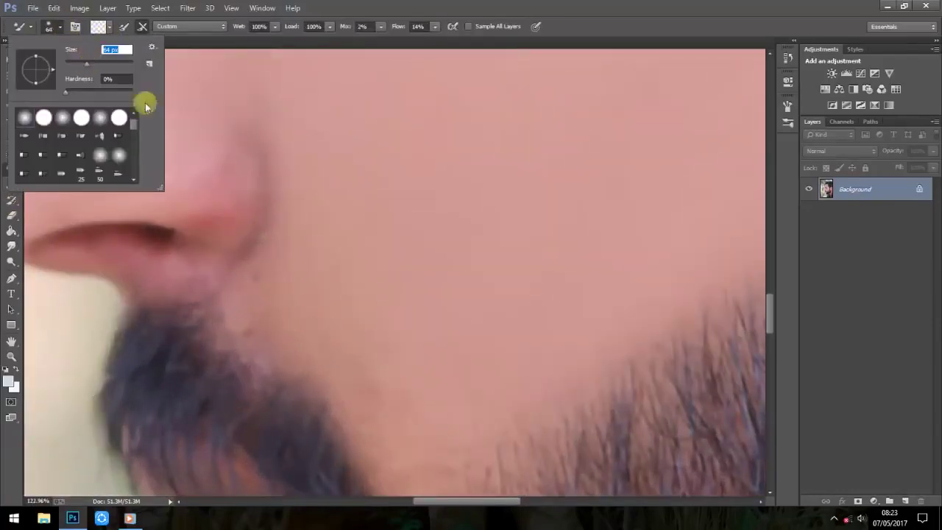
pyautogui.click(265, 310)
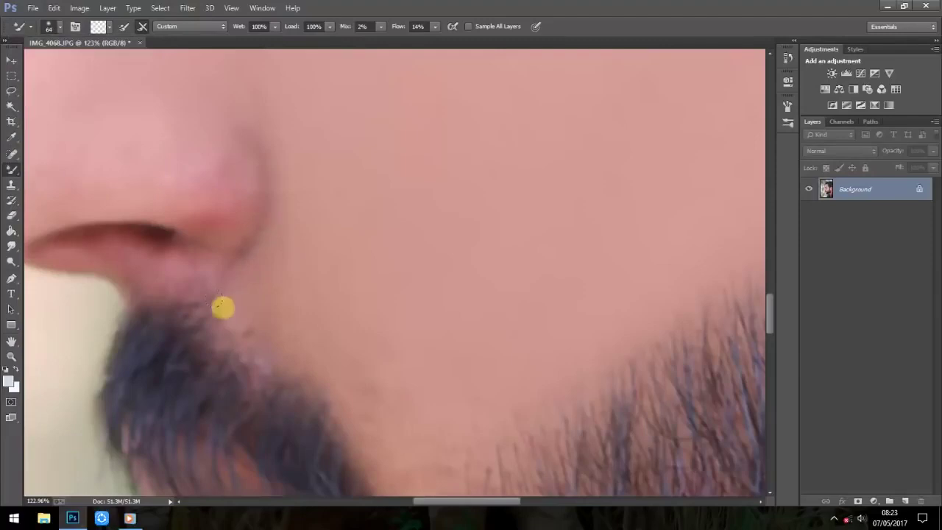
pyautogui.scroll(1, 301, 284)
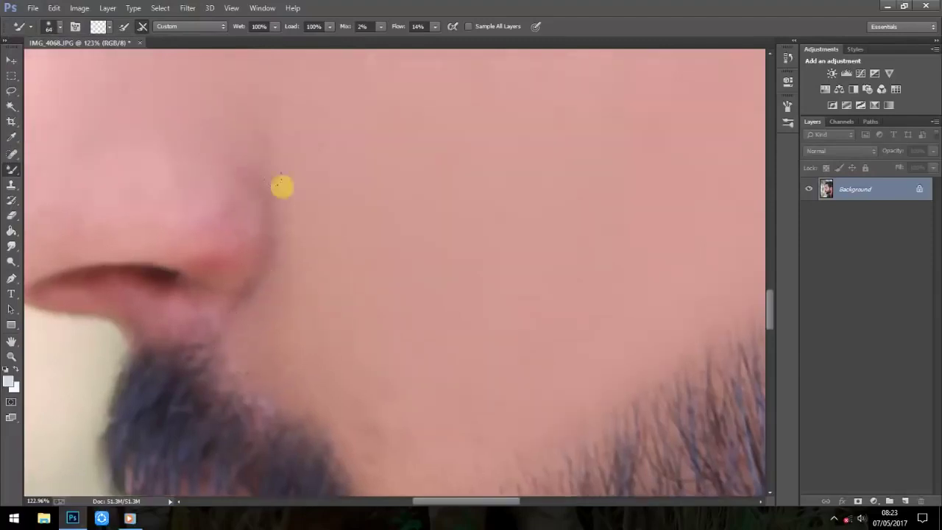
pyautogui.moveTo(271, 199)
pyautogui.mouseDown()
pyautogui.moveTo(365, 189)
pyautogui.moveTo(363, 178)
pyautogui.mouseUp()
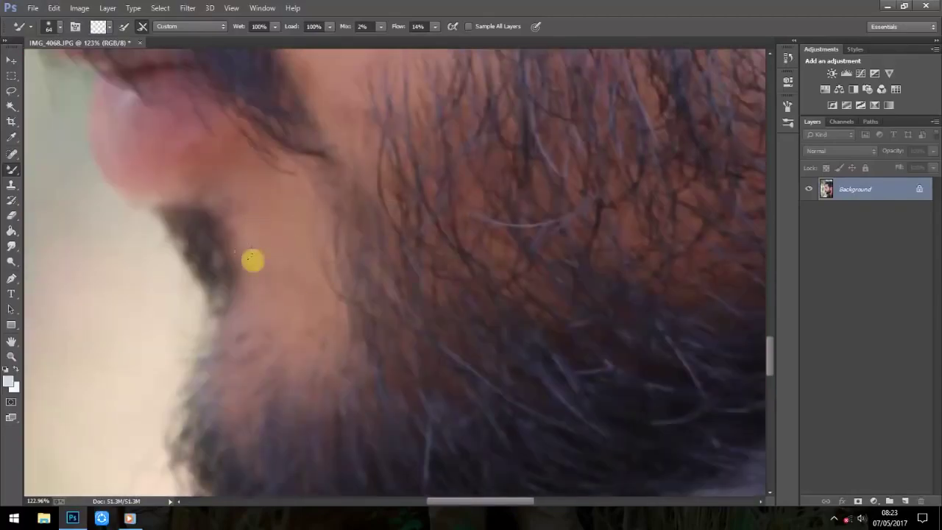
pyautogui.moveTo(319, 316); pyautogui.dragTo(437, 346)
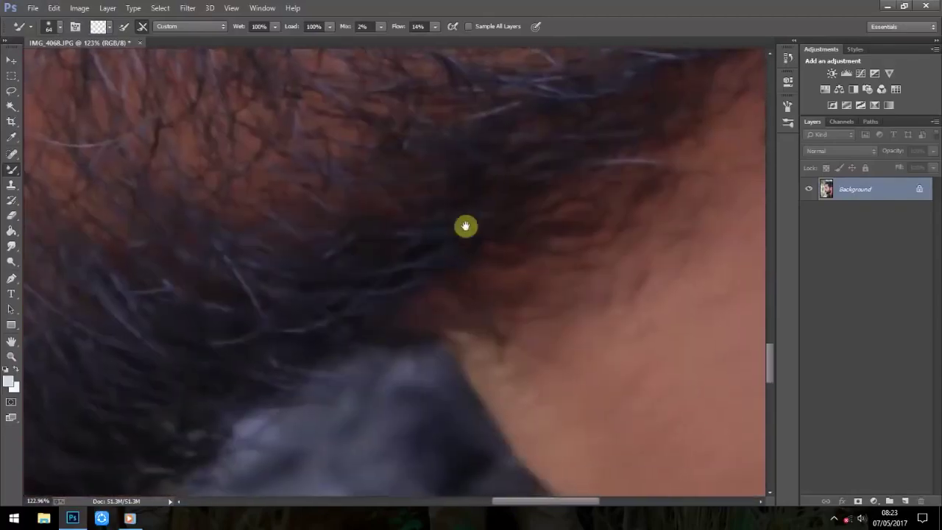
# Zoom in and out to review the smoothed skin, ending on the full portrait.
pyautogui.scroll(-3, 398, 340)
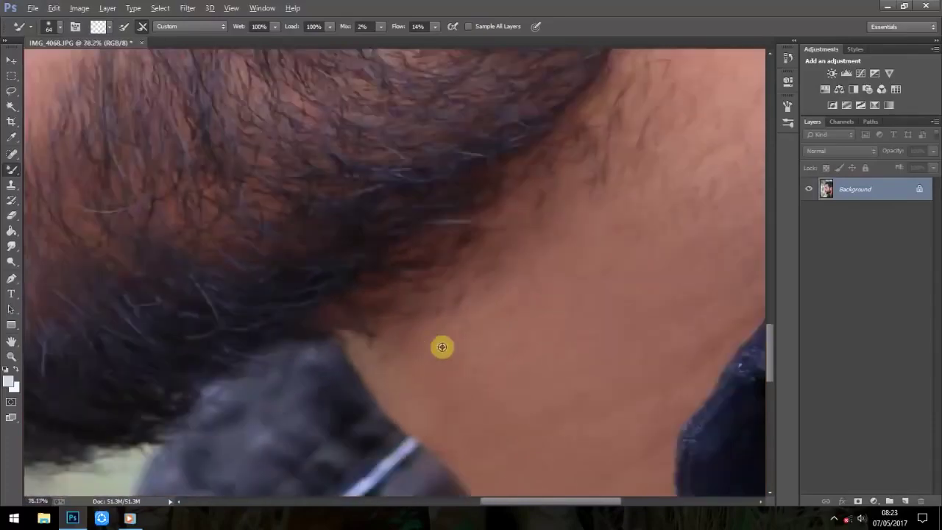
pyautogui.scroll(-2, 463, 338)
pyautogui.scroll(-2, 486, 333)
pyautogui.scroll(-1, 496, 341)
pyautogui.scroll(-1, 499, 341)
pyautogui.scroll(-1, 498, 341)
pyautogui.scroll(2, 454, 268)
pyautogui.scroll(2, 456, 267)
pyautogui.scroll(2, 448, 200)
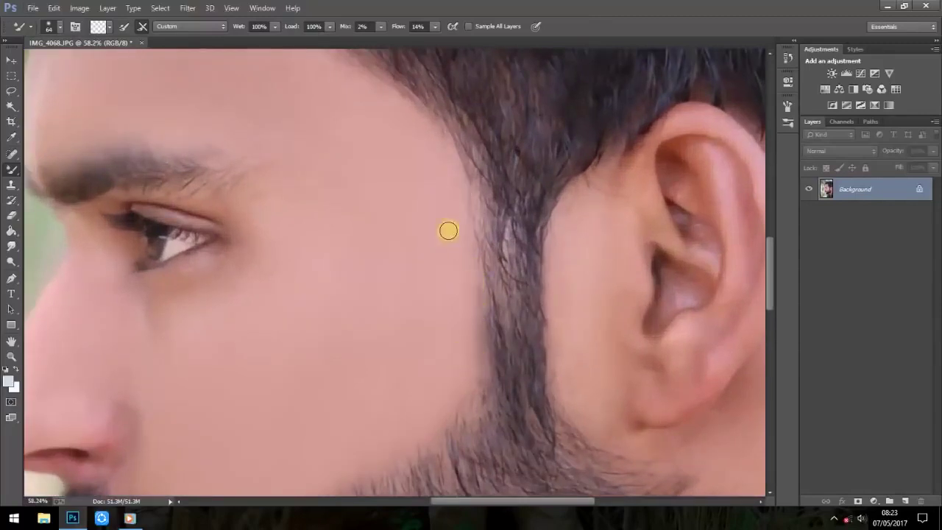
pyautogui.scroll(-1, 515, 321)
pyautogui.scroll(-1, 515, 321)
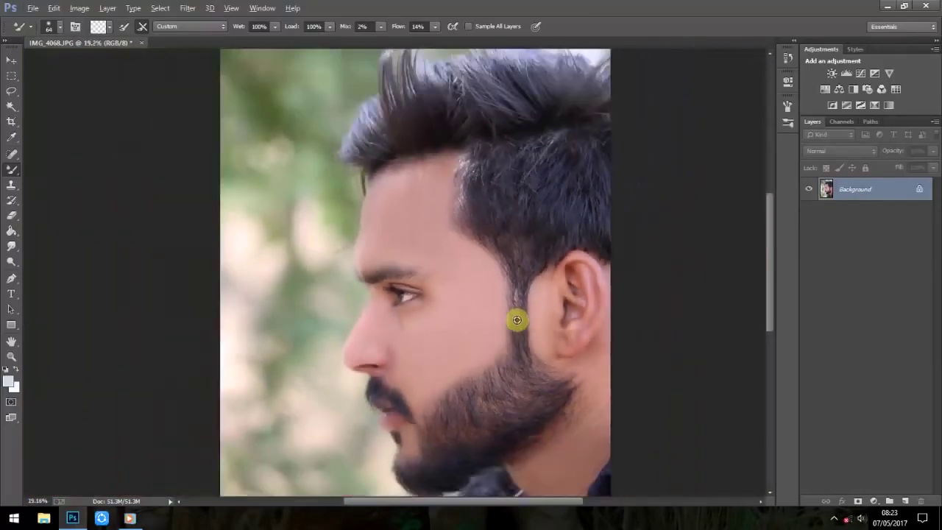
pyautogui.scroll(-1, 516, 319)
pyautogui.scroll(2, 383, 162)
pyautogui.scroll(2, 315, 160)
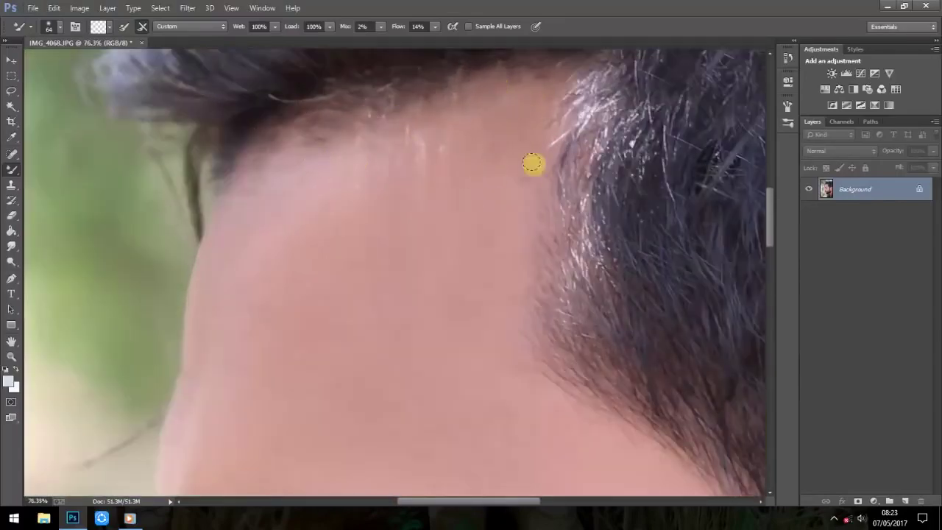
pyautogui.scroll(-2, 534, 164)
pyautogui.scroll(-1, 604, 220)
pyautogui.scroll(-1, 603, 223)
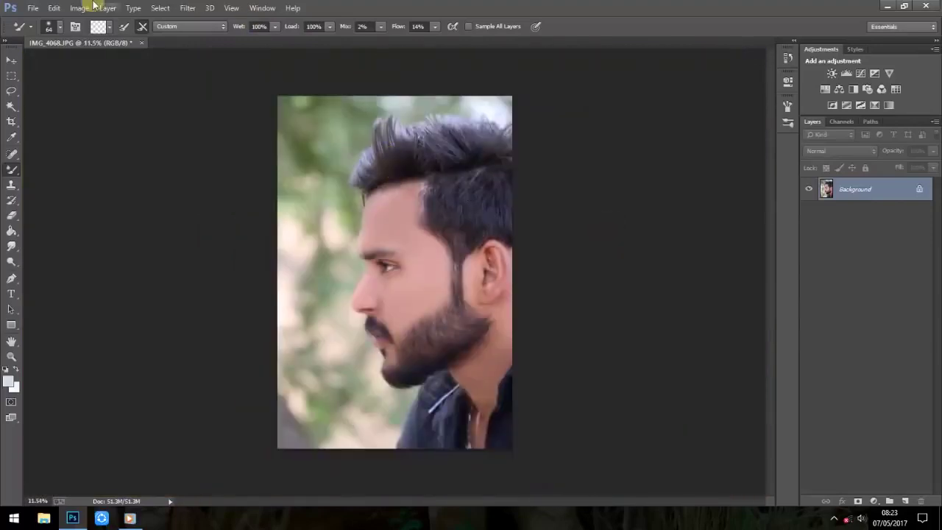
# Apply Color Efex Pro 4's Contrast Colour Range filter with Brightness lowered to -6%.
pyautogui.click(188, 8)
pyautogui.moveTo(221, 266)
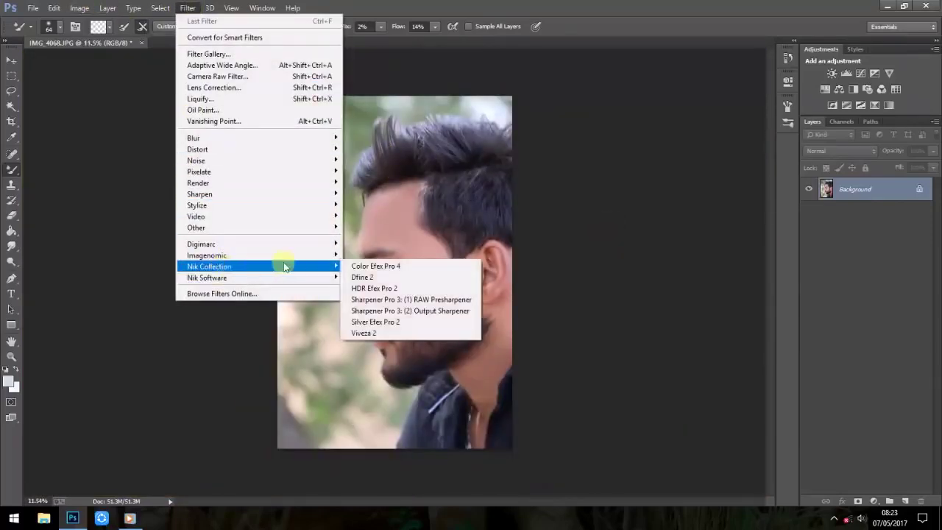
pyautogui.click(390, 266)
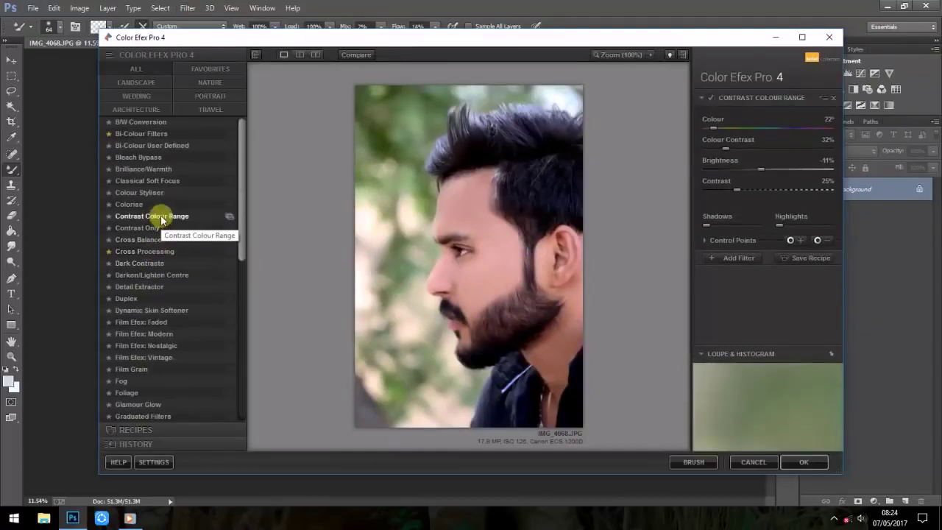
pyautogui.click(190, 215)
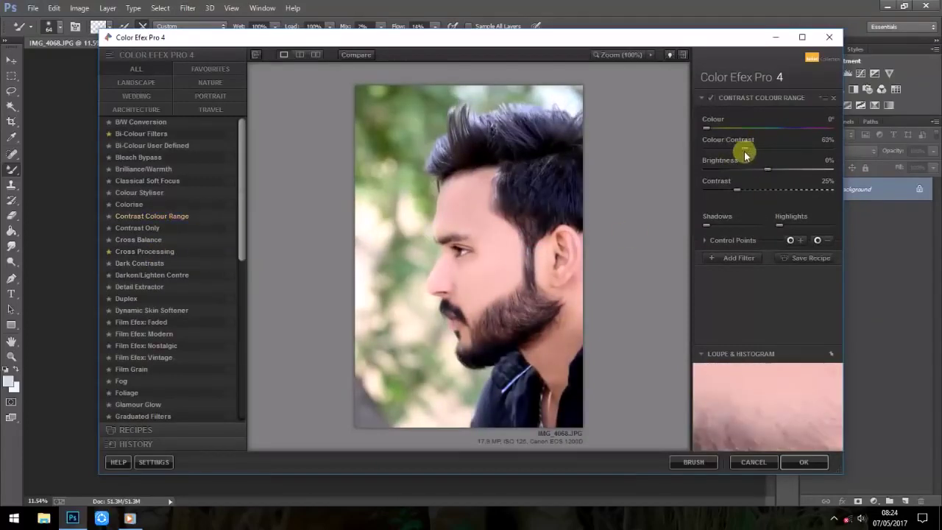
pyautogui.moveTo(768, 172); pyautogui.dragTo(764, 172)
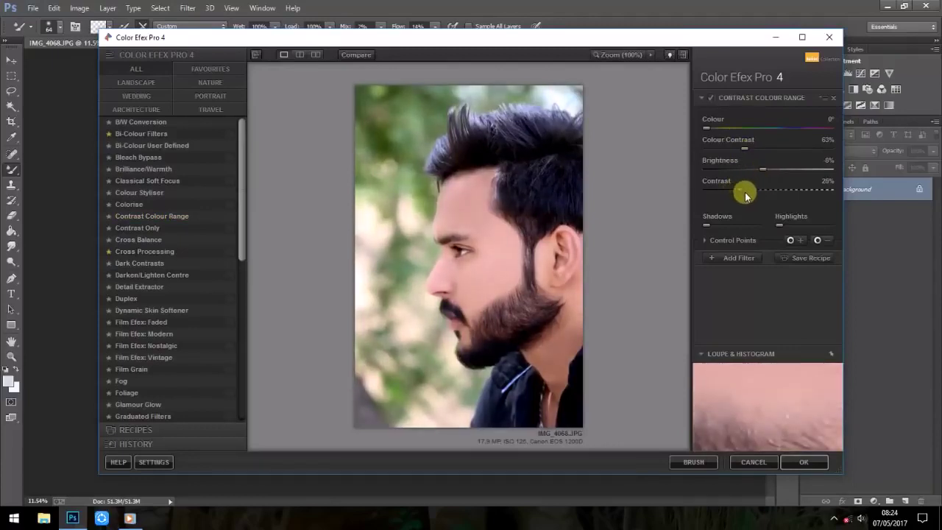
pyautogui.click(818, 461)
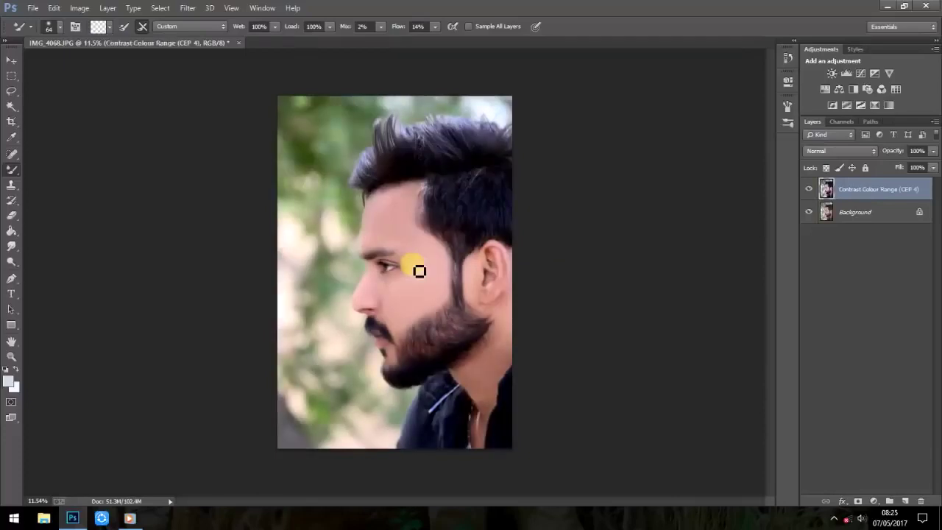
# Apply the Camera Raw Filter with the HSL Greens hue shifted to +100.
pyautogui.click(188, 8)
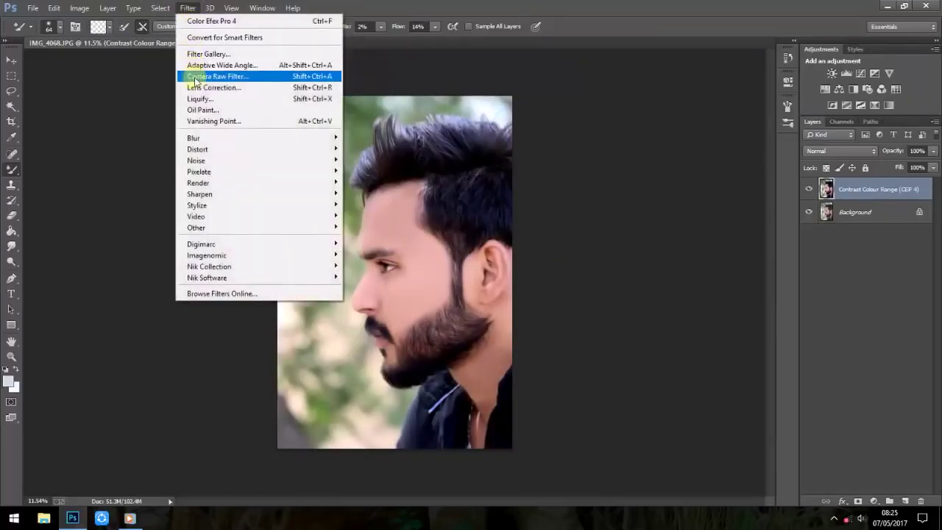
pyautogui.click(195, 77)
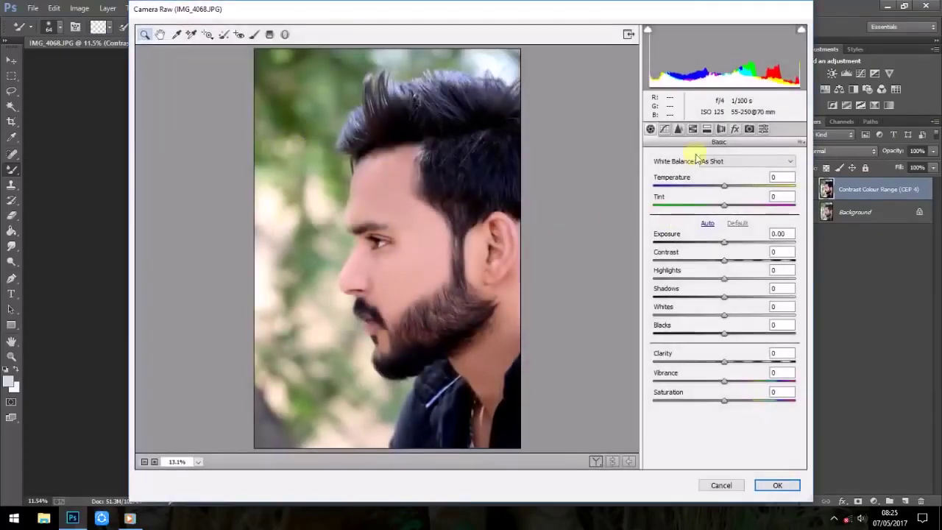
pyautogui.click(692, 129)
pyautogui.moveTo(724, 271); pyautogui.dragTo(805, 268)
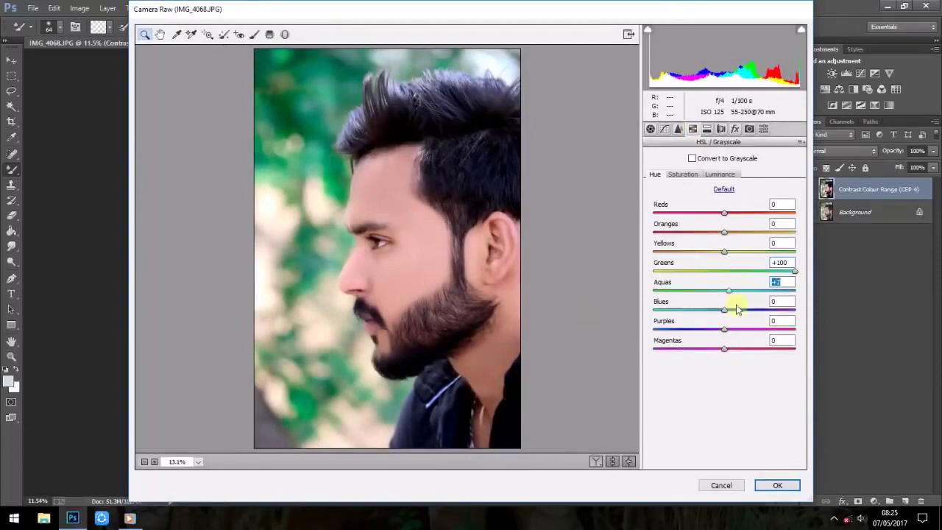
pyautogui.click(777, 485)
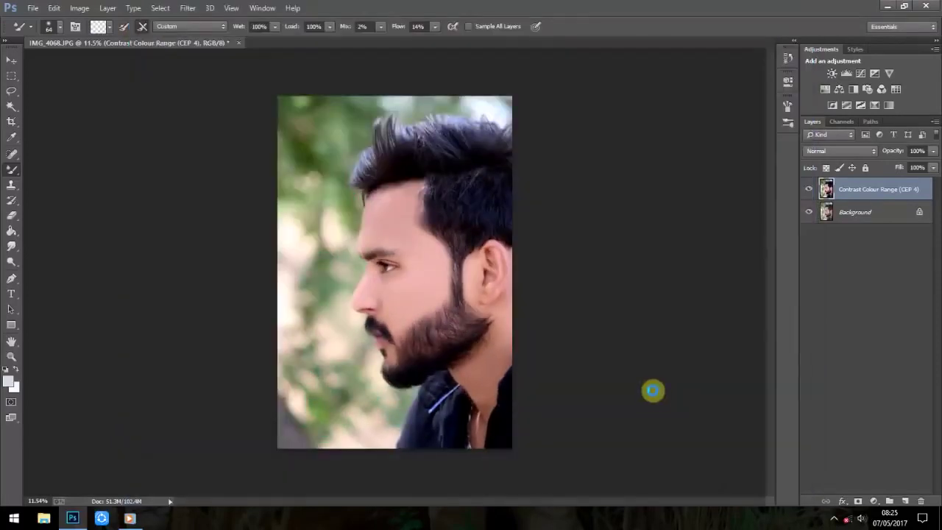